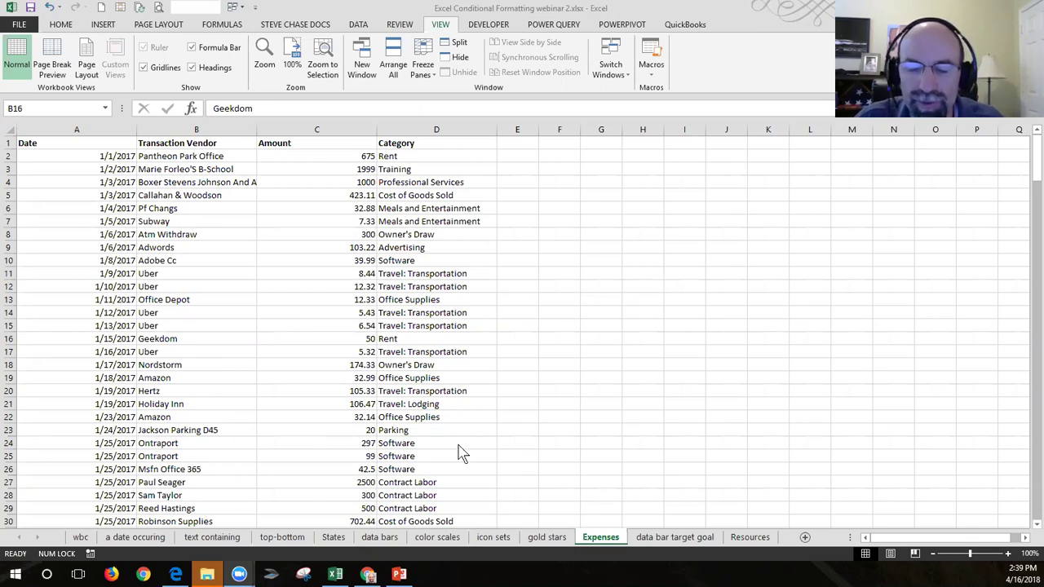
- Highlight cells in the Category column that contain the text "rent" with Green Fill with Dark Green Text
click(436, 130)
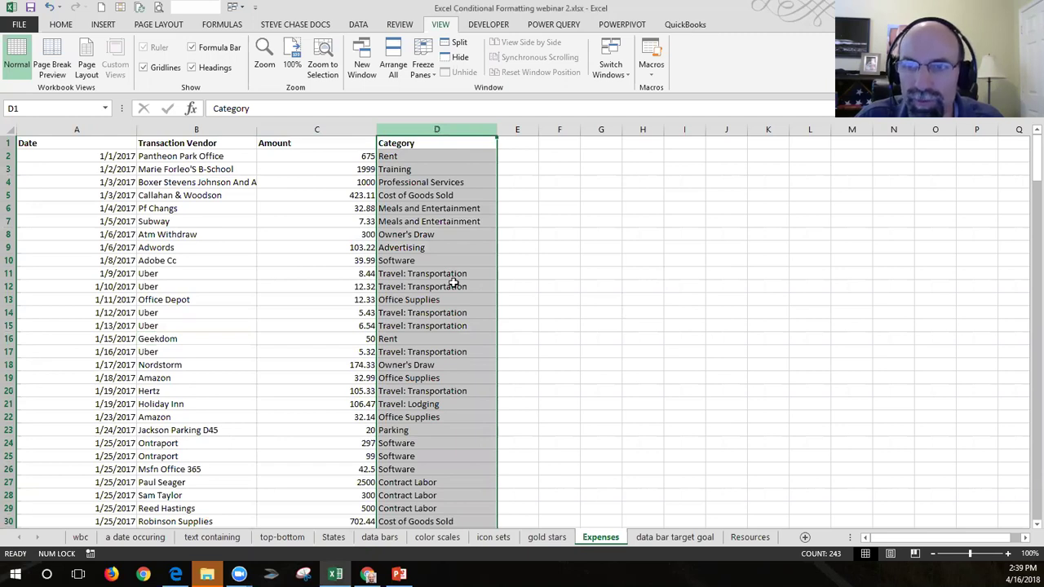
click(60, 27)
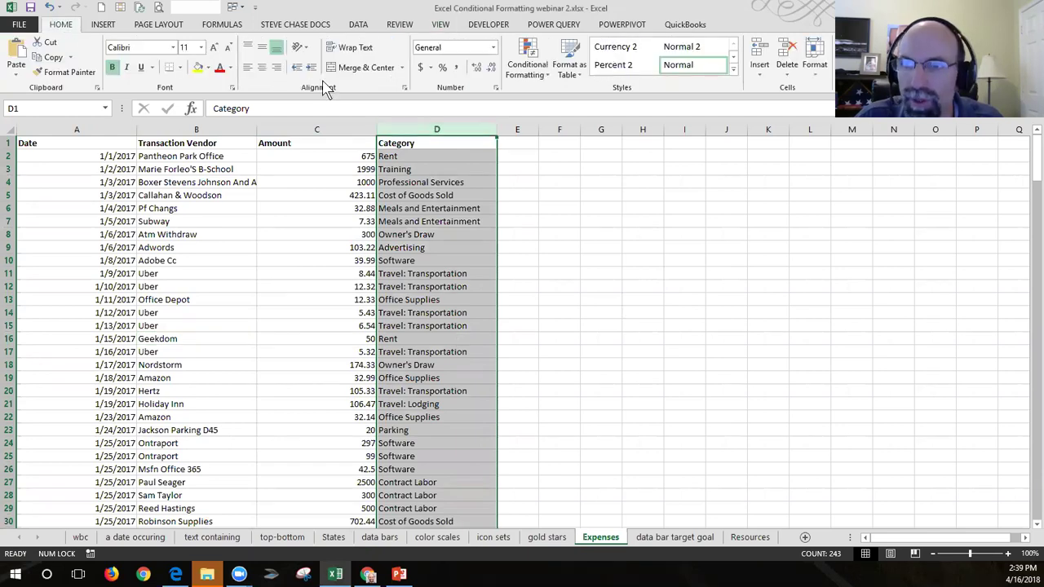
click(526, 69)
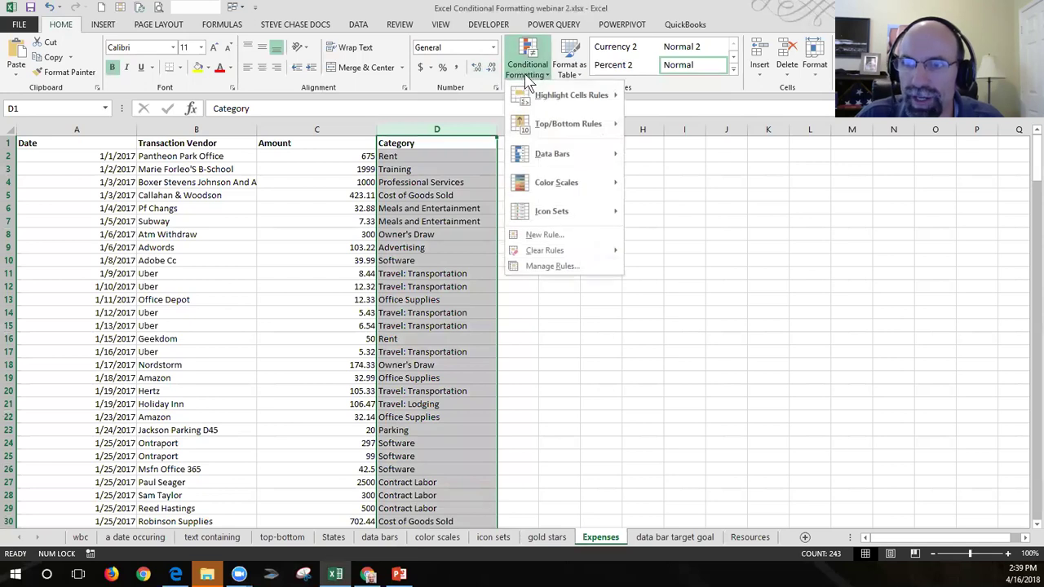
mouse_move(531, 88)
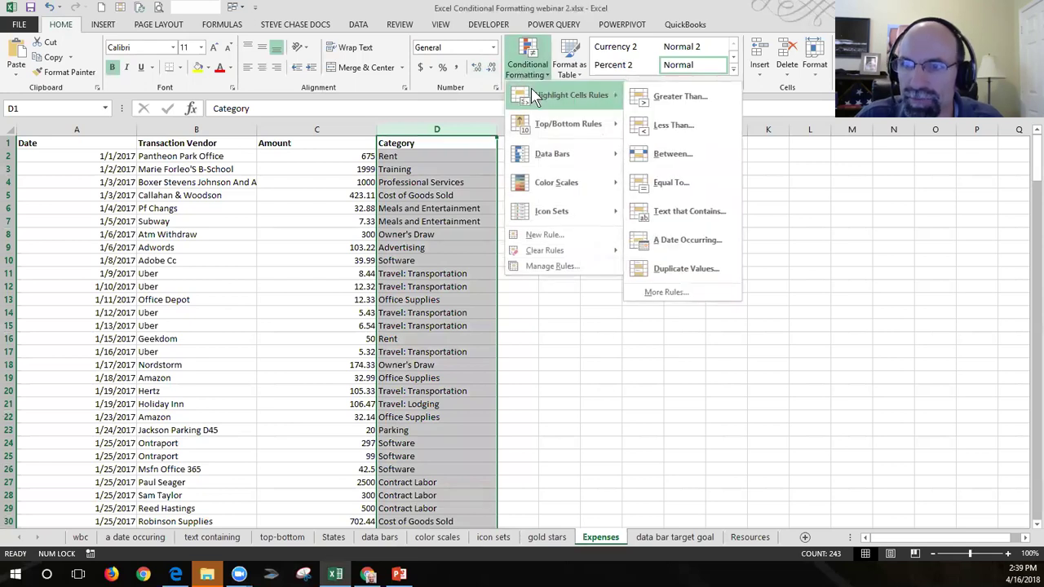
click(689, 212)
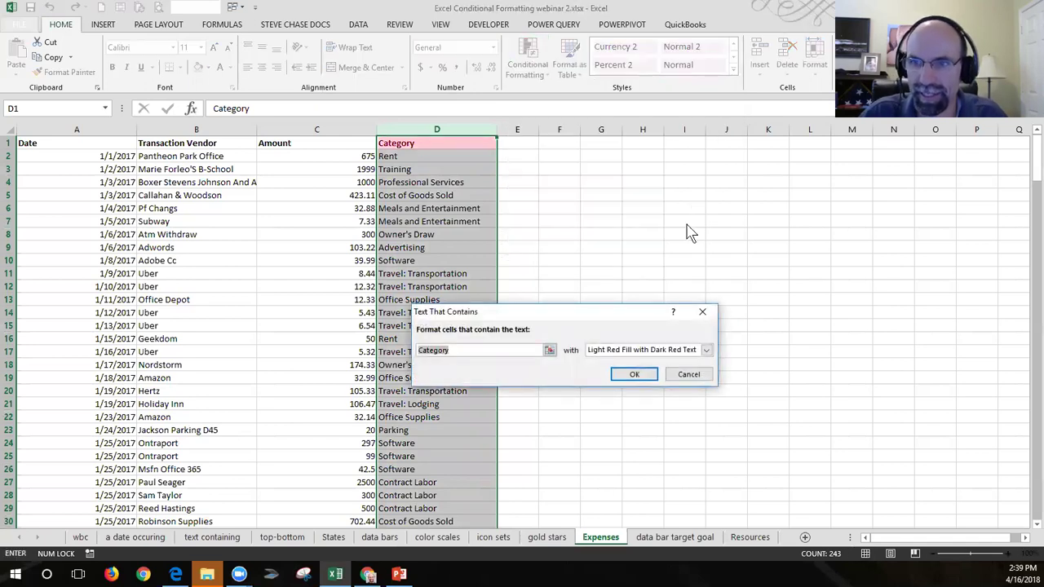
text(rent)
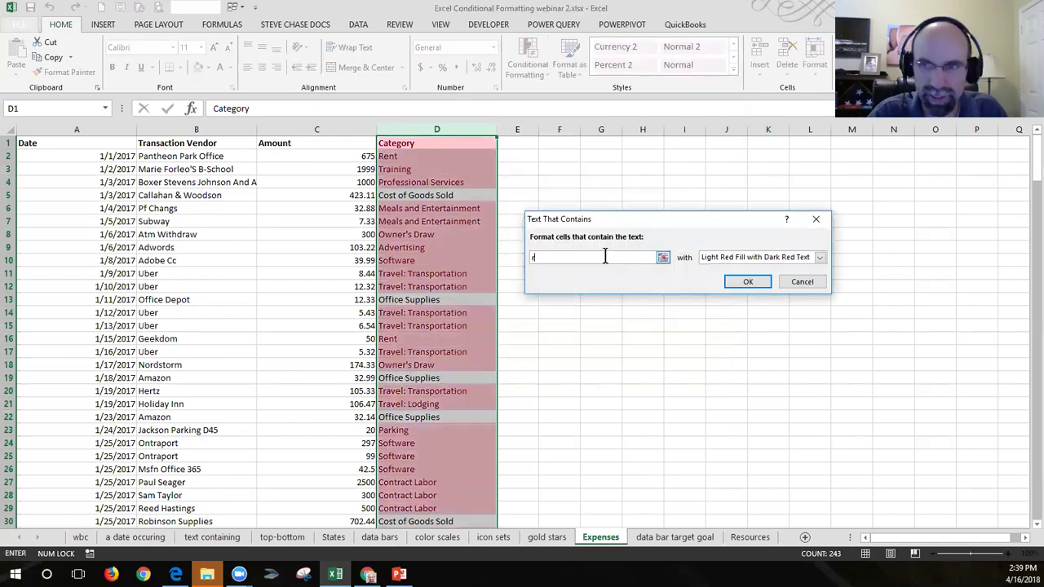
click(818, 258)
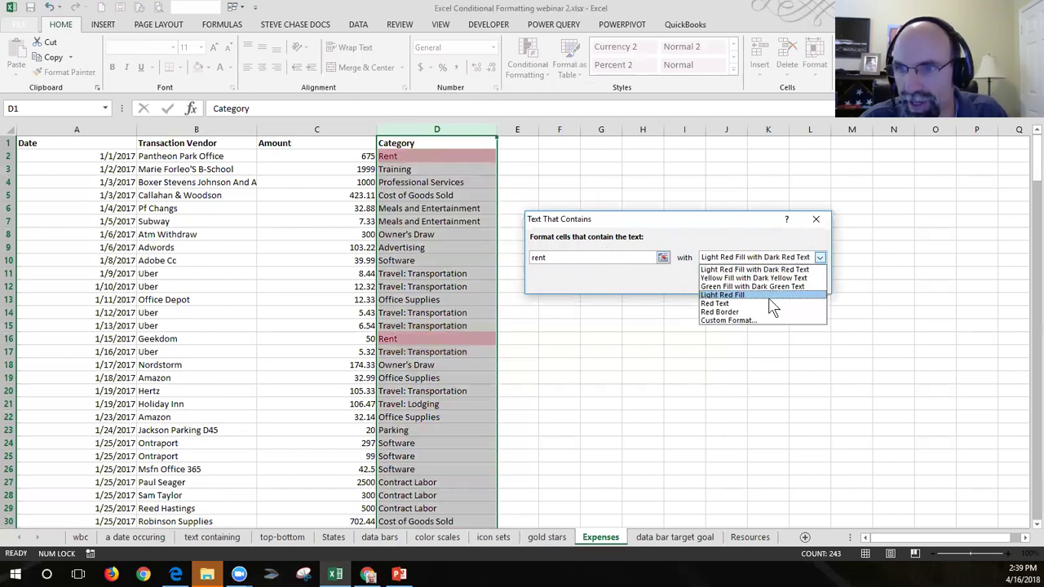
click(766, 287)
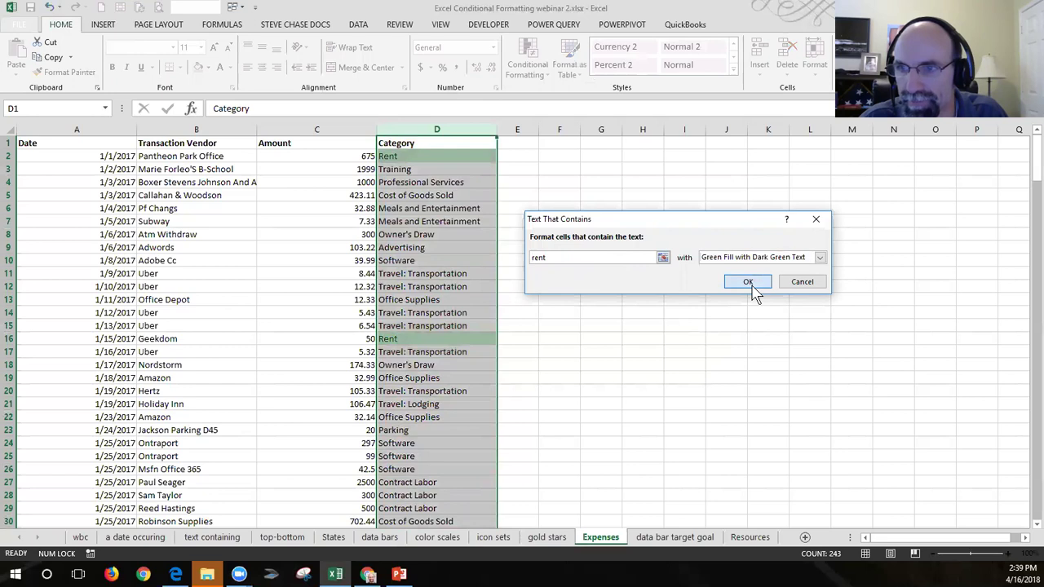
click(750, 284)
click(609, 330)
- Change the category in cell D116, on the 7/25/2017 Msfn Office 365 row, to "rent"
scroll(610, 335, down, 15)
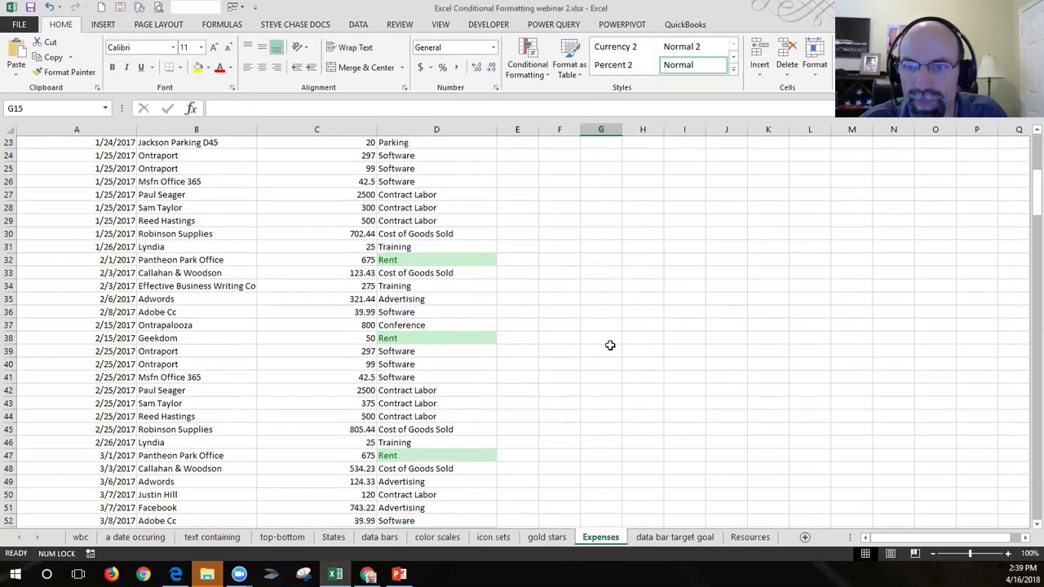
scroll(610, 351, down, 13)
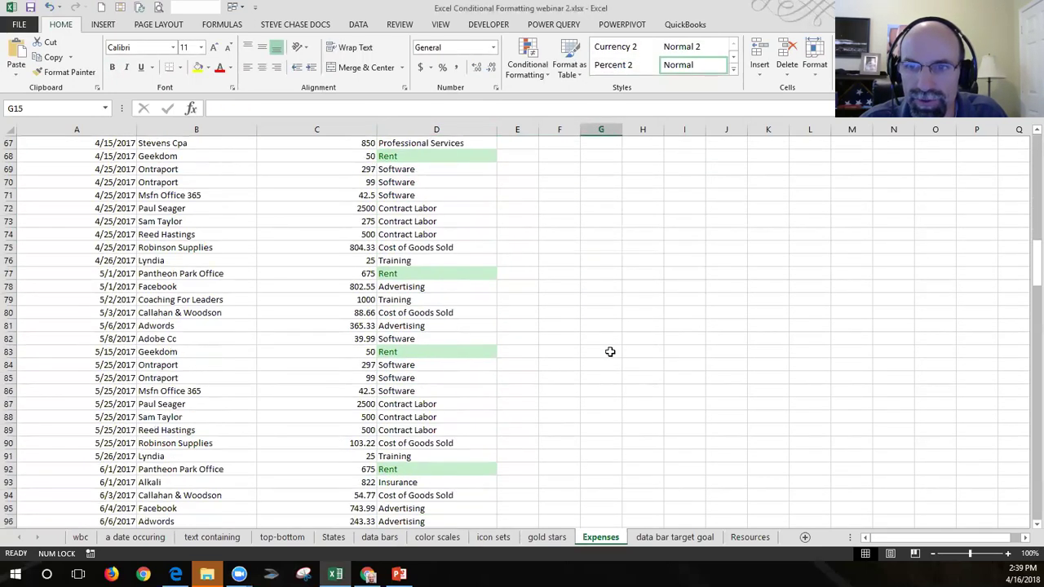
scroll(610, 352, down, 5)
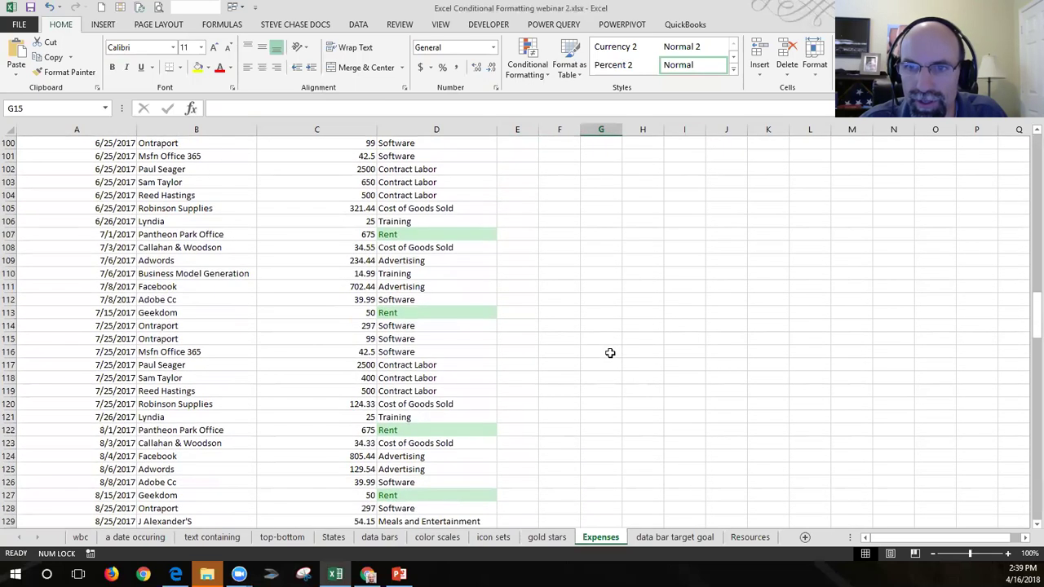
click(451, 352)
text(rest)
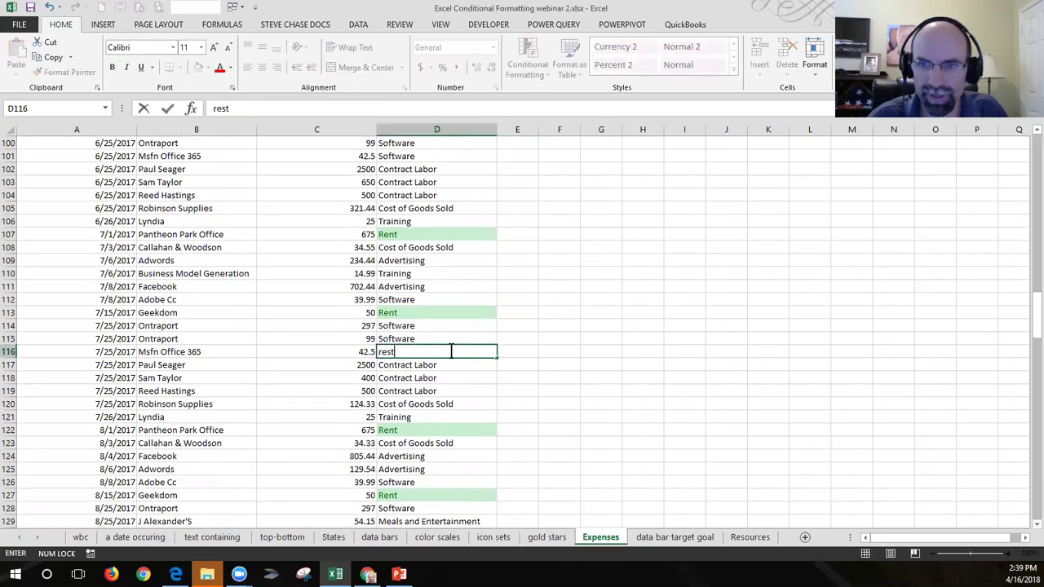
key(BackSpace)
key(BackSpace)
text(nt)
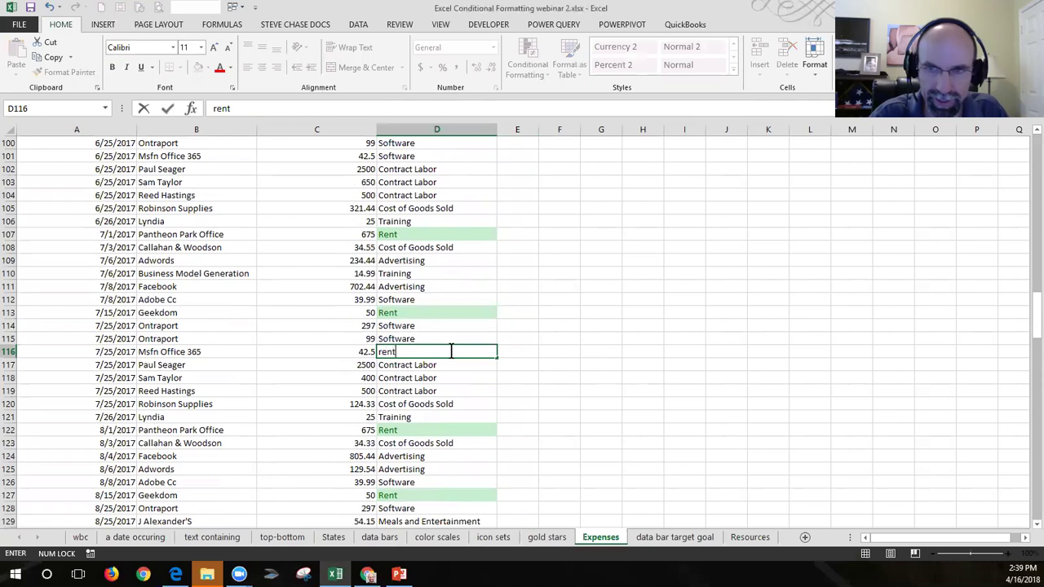
key(Return)
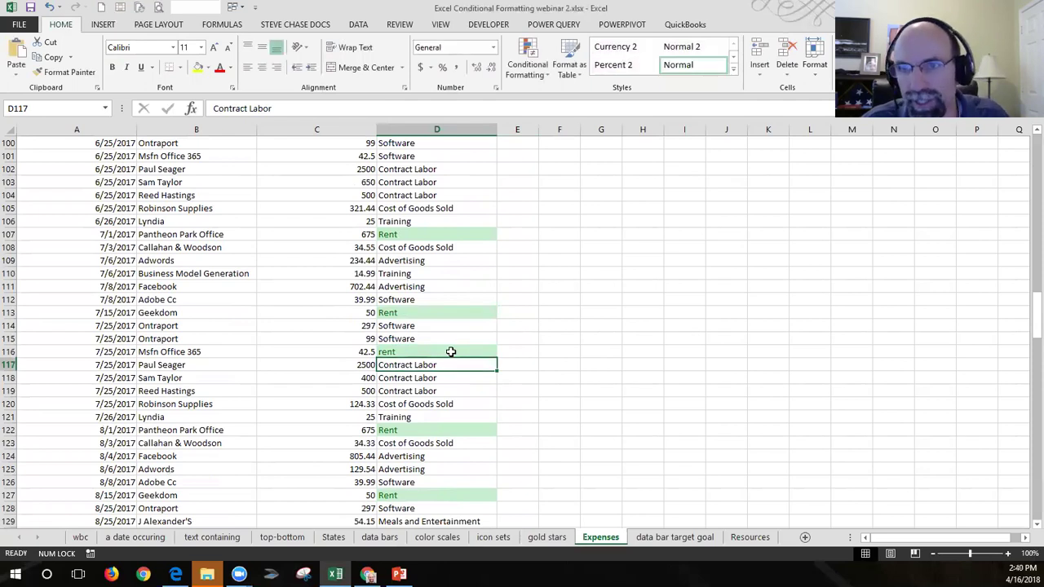
- Clear the conditional formatting rules from the Category column
click(417, 130)
click(528, 70)
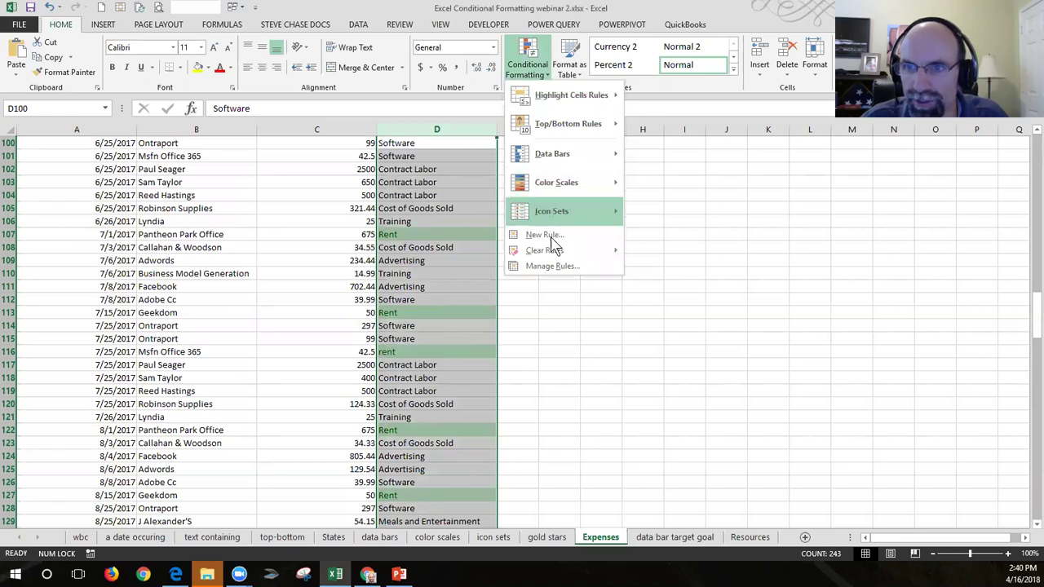
mouse_move(552, 253)
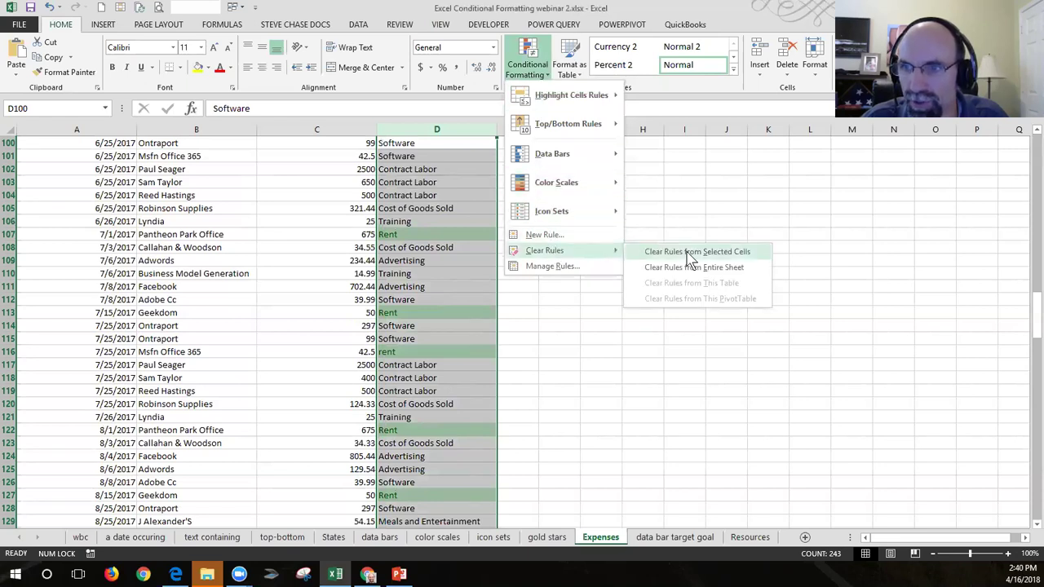
click(689, 253)
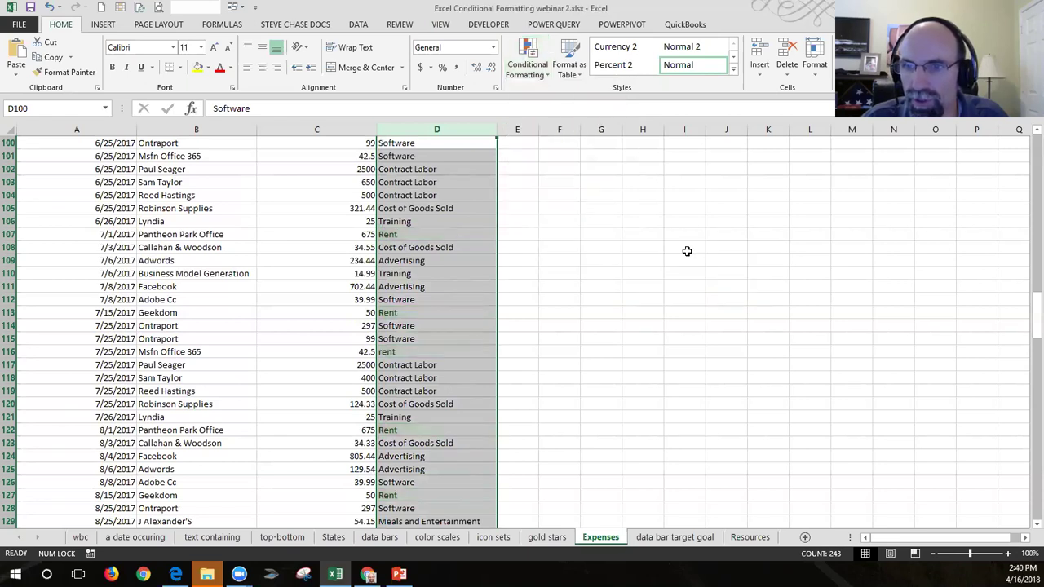
click(443, 364)
- Start a new conditional formatting rule for the expense data A2:D243 that uses a formula to determine which cells to format
drag(1025, 326, 1029, 160)
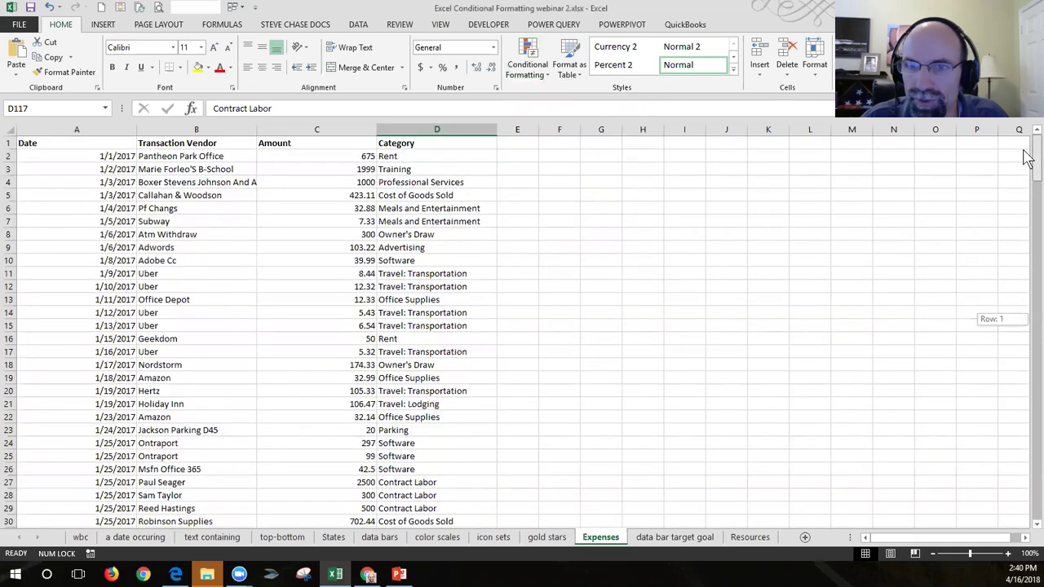
drag(76, 160, 426, 158)
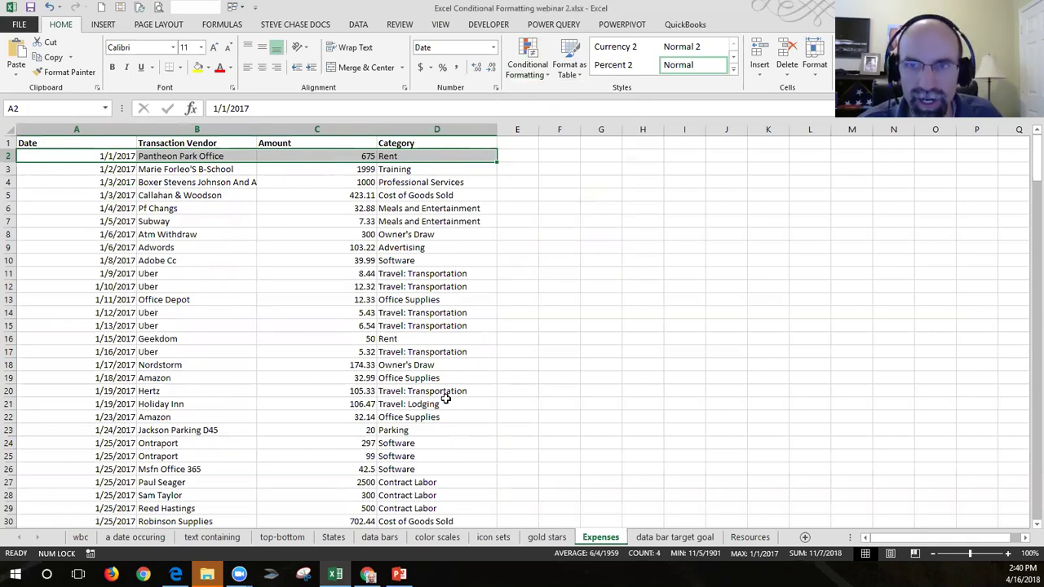
key(ctrl+shift+Down)
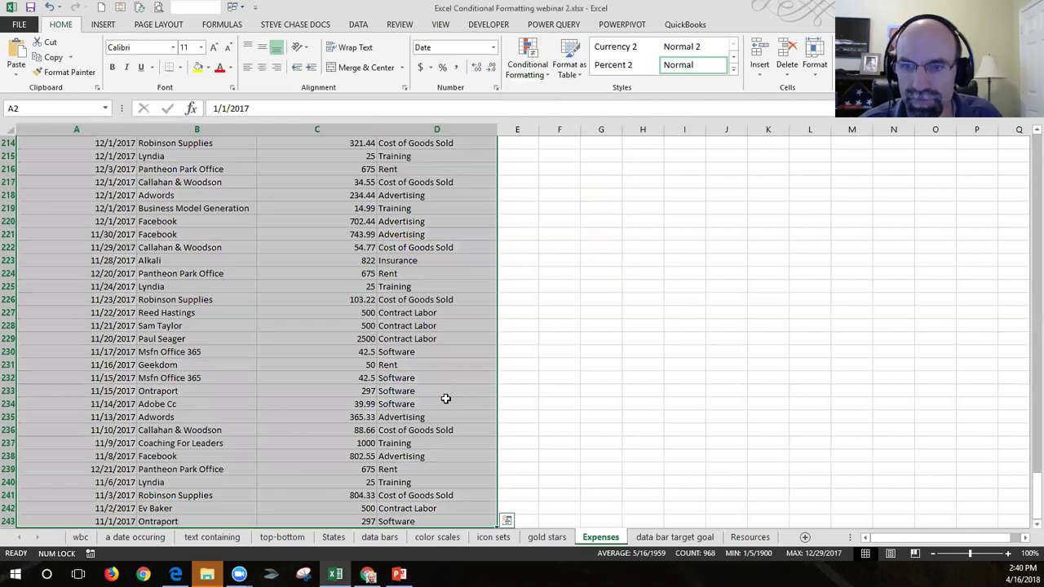
drag(1032, 507, 1020, 130)
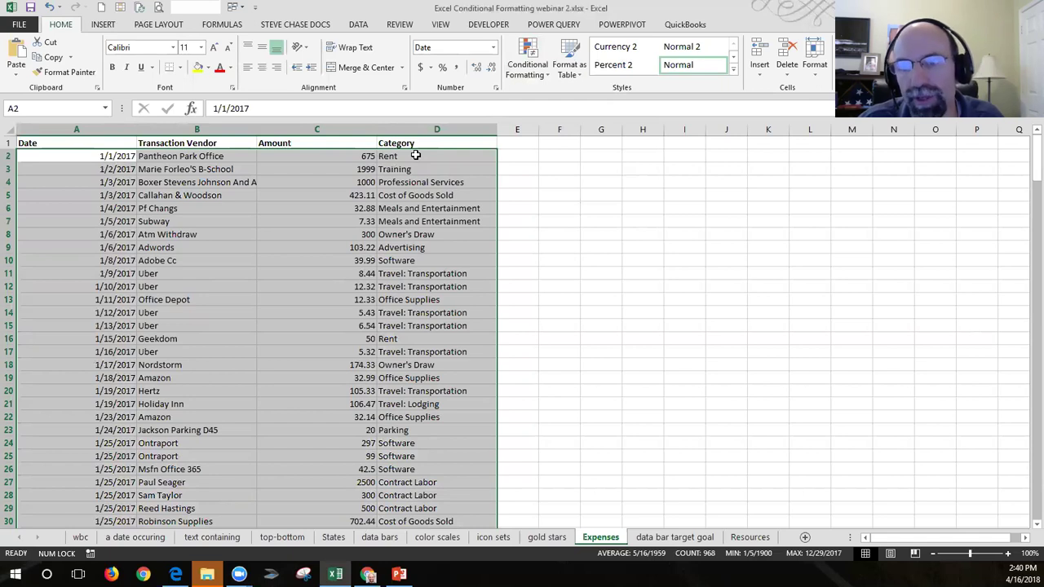
click(534, 63)
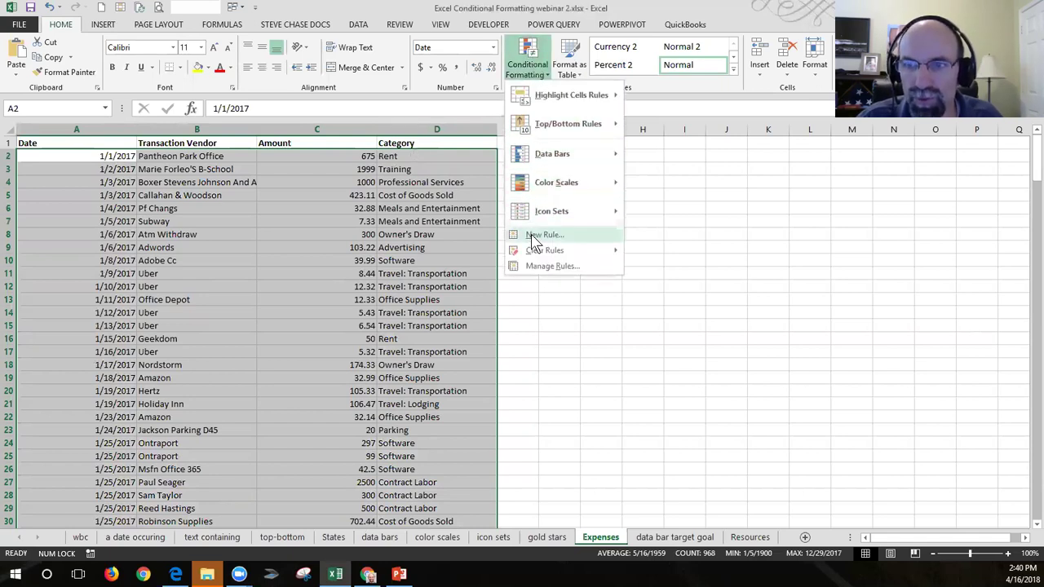
click(543, 235)
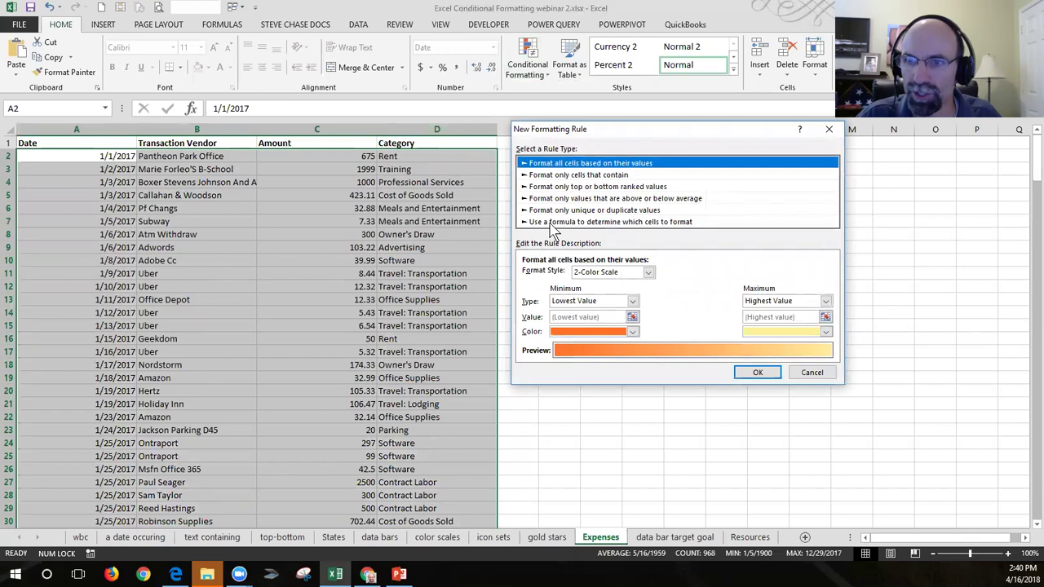
click(550, 222)
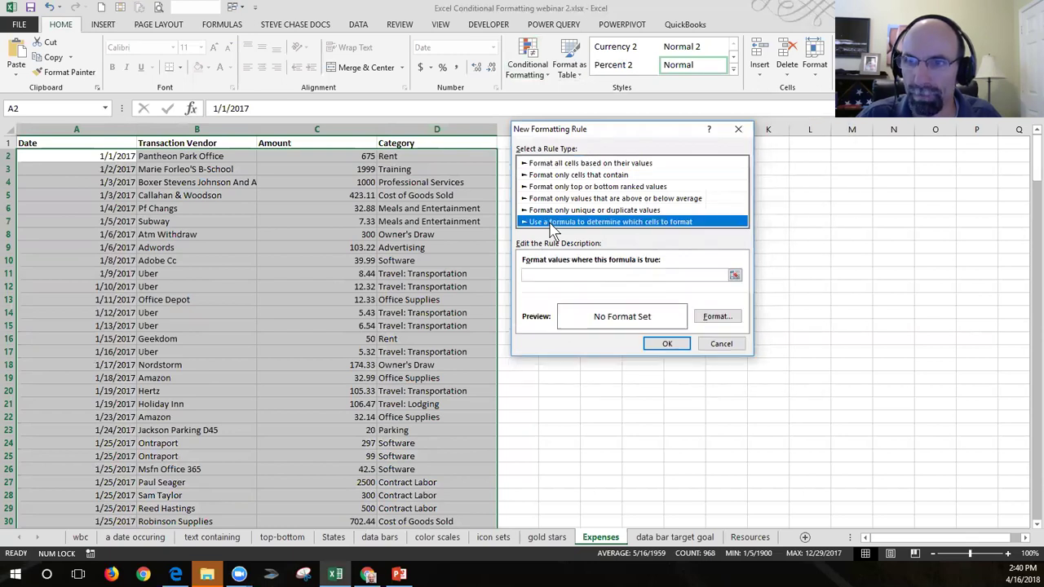
- Set the new rule's condition to the formula =$D2="Rent"
click(549, 274)
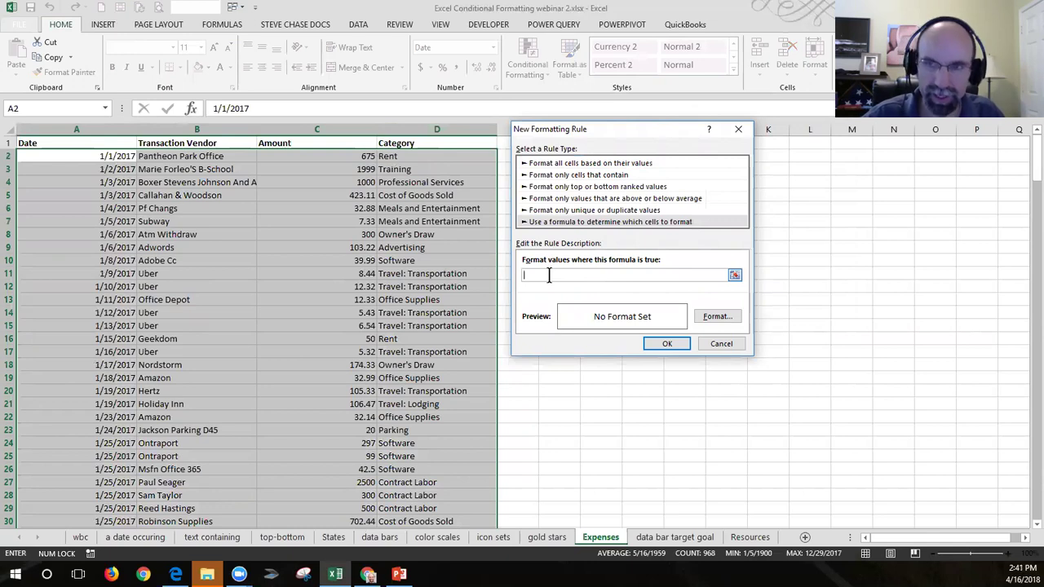
text(=)
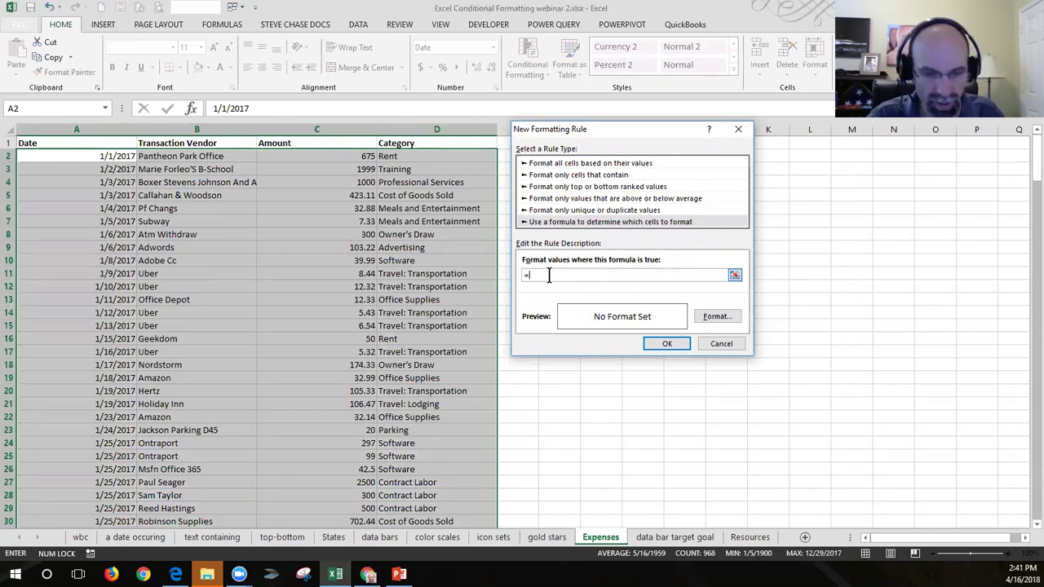
text($)
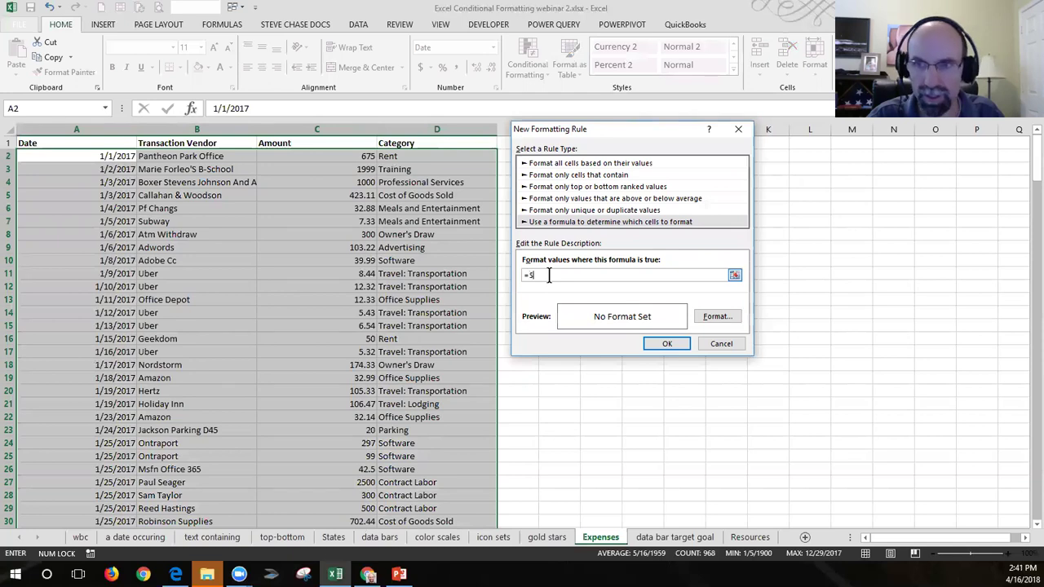
text(D)
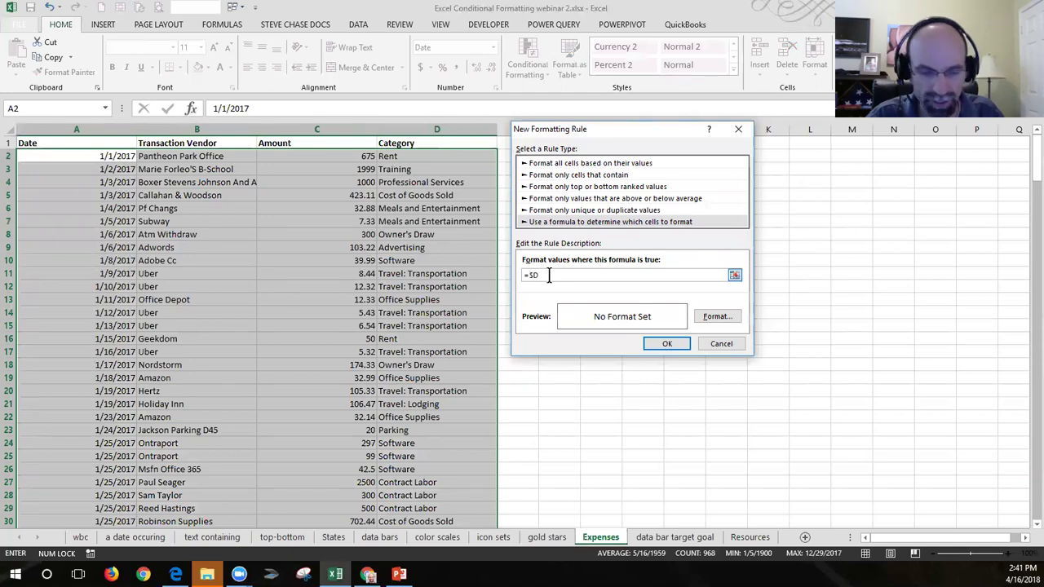
text(2==Rent)
click(548, 276)
text(")
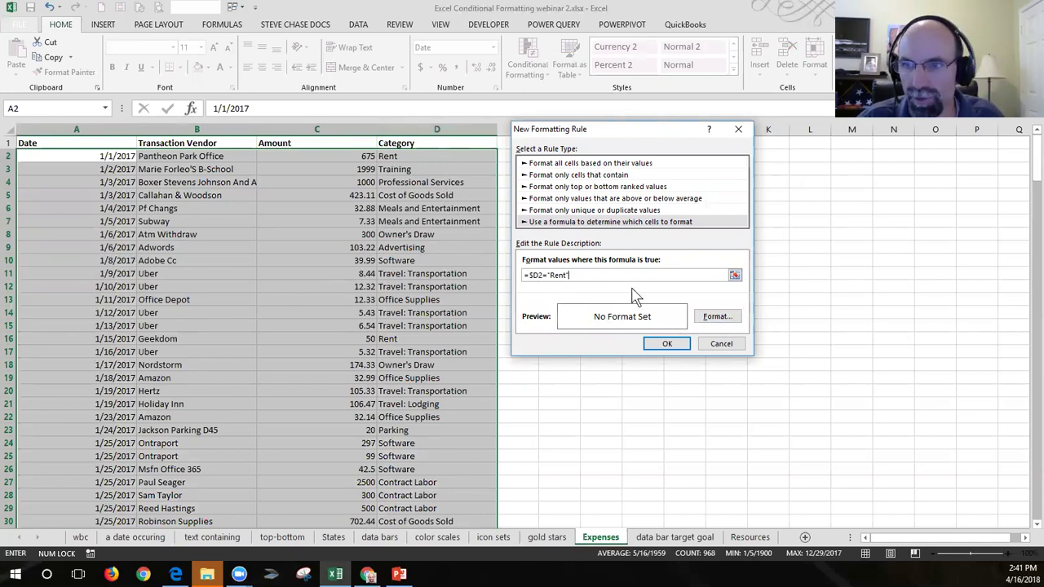
- Give the rule a green fill with black font and apply it to the expense data
click(719, 323)
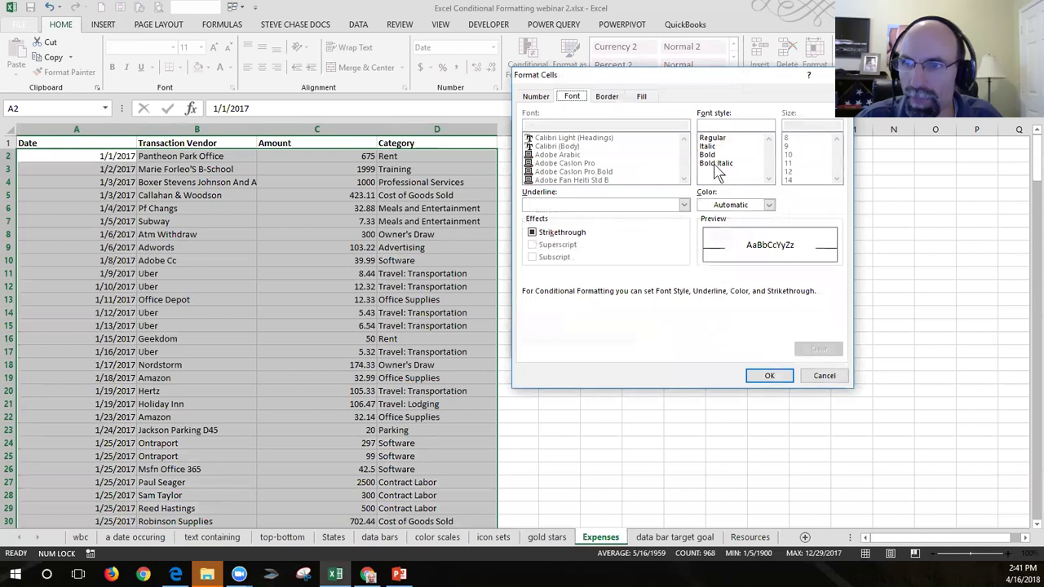
click(769, 204)
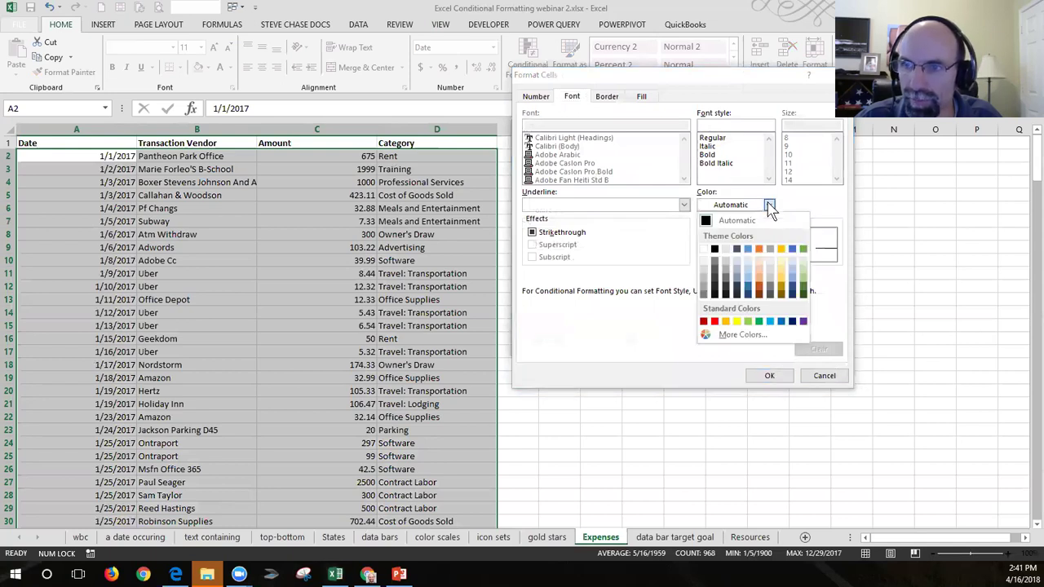
click(804, 255)
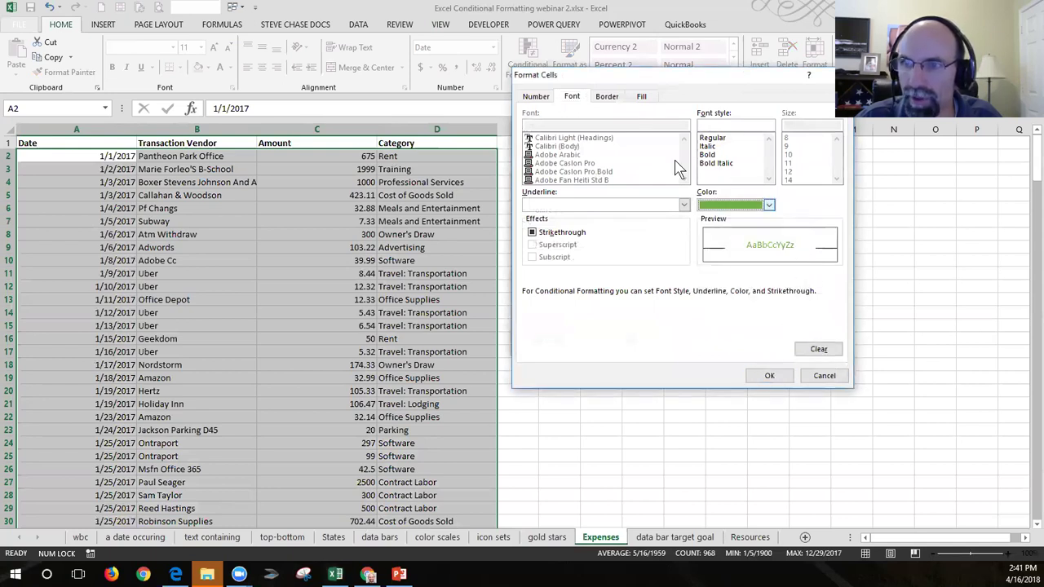
click(643, 99)
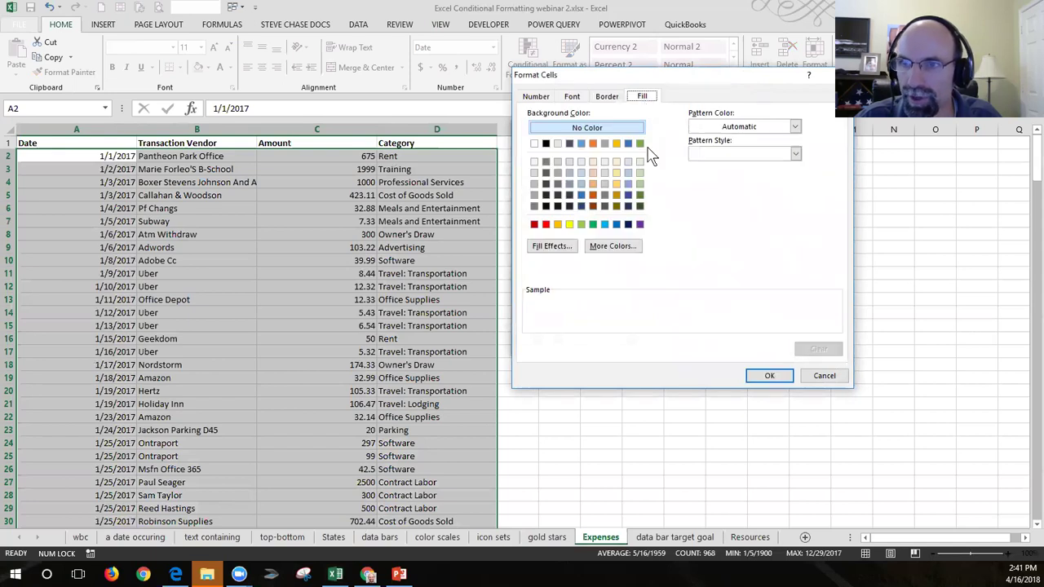
click(639, 143)
click(572, 96)
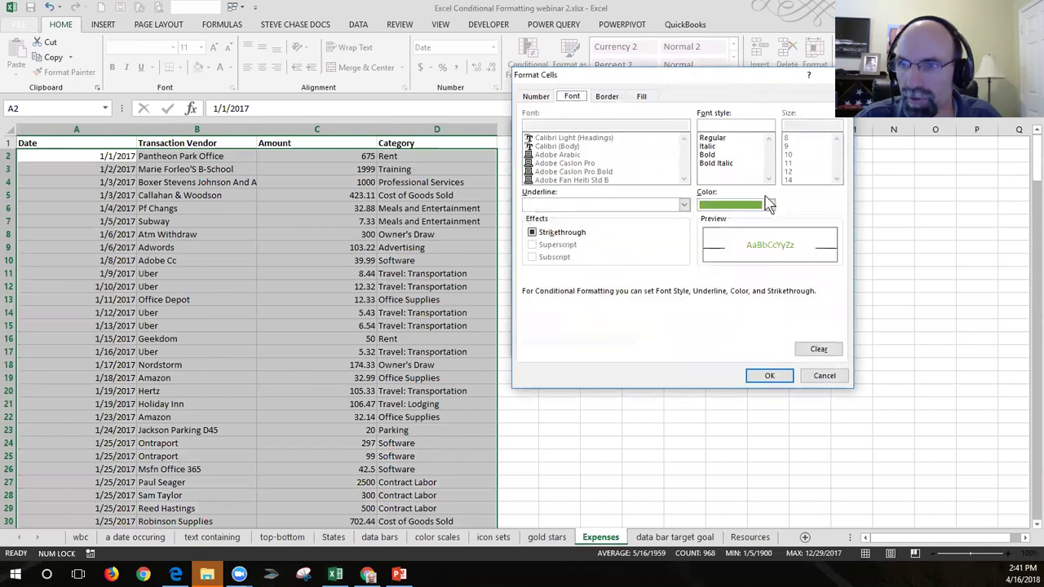
click(769, 205)
click(714, 249)
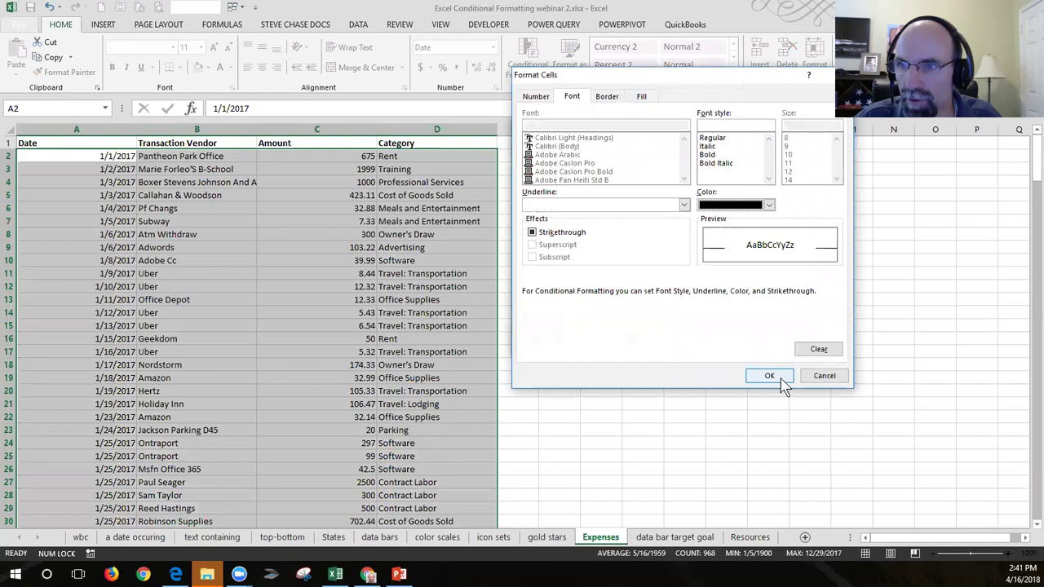
click(641, 97)
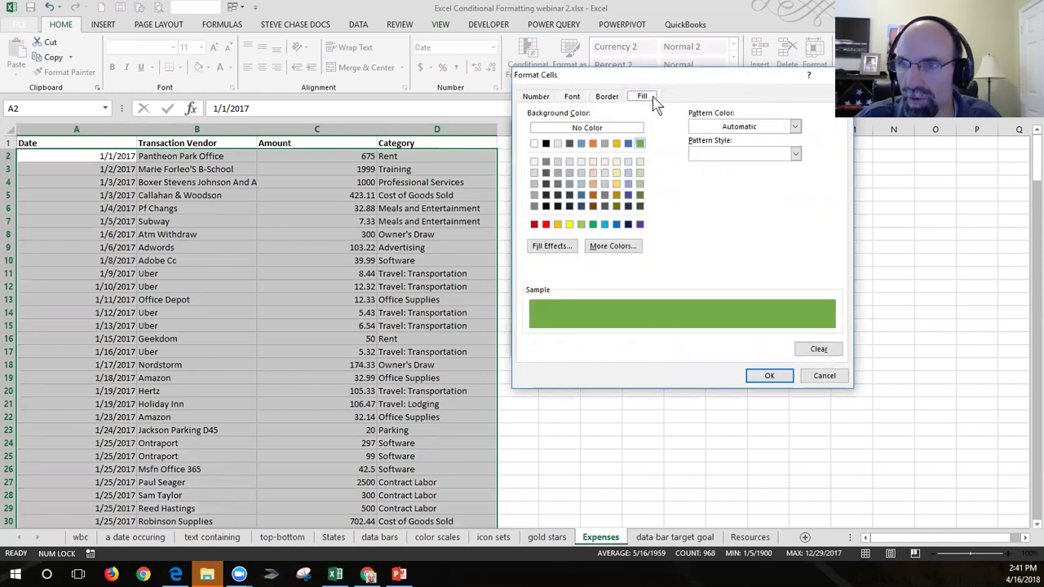
click(769, 376)
click(667, 343)
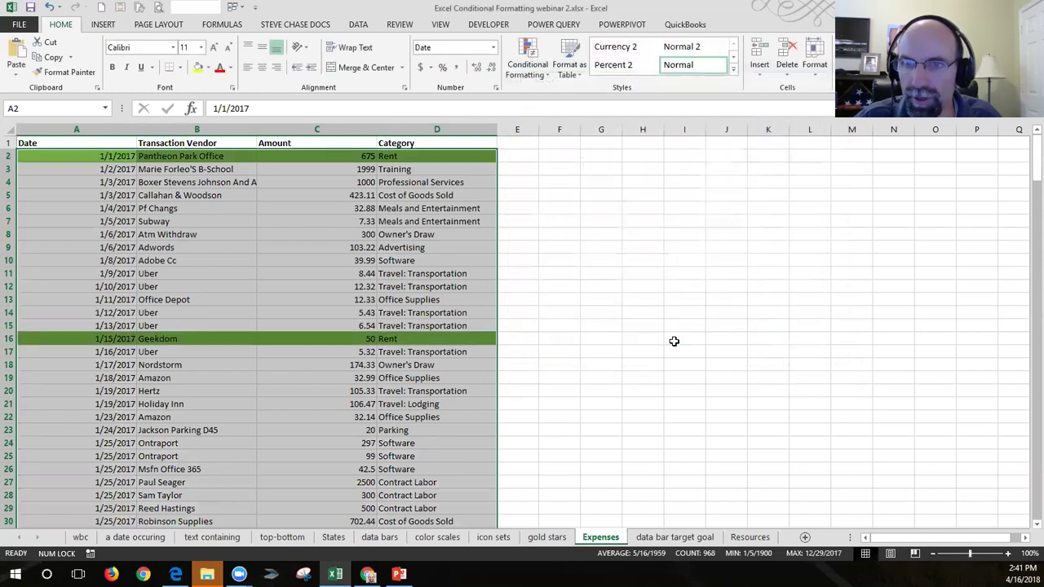
- Review the highlighted rows down the expense list
click(606, 341)
scroll(610, 344, down, 9)
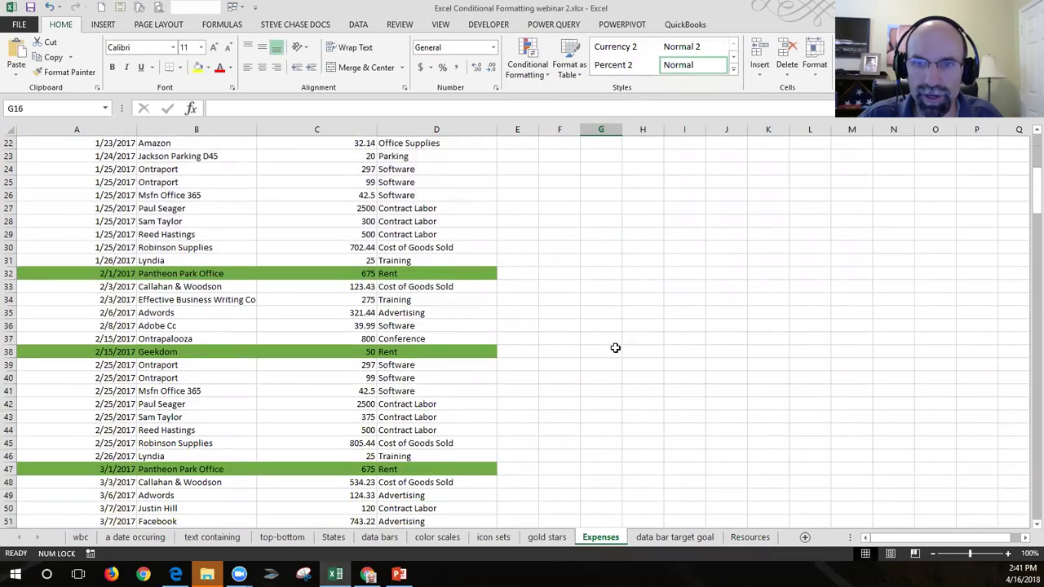
scroll(614, 348, down, 4)
scroll(615, 348, up, 9)
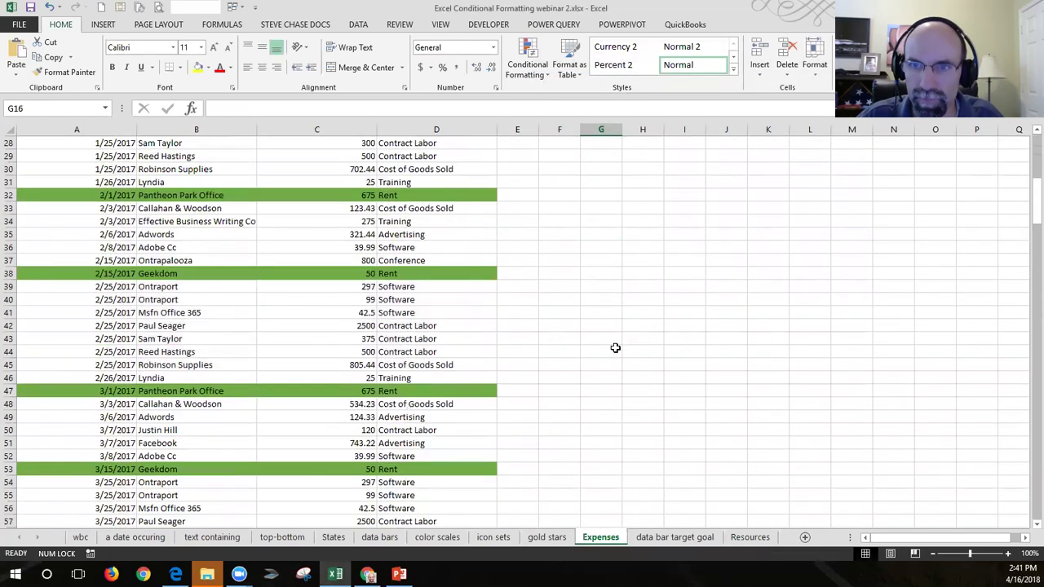
scroll(615, 348, up, 2)
scroll(506, 280, up, 2)
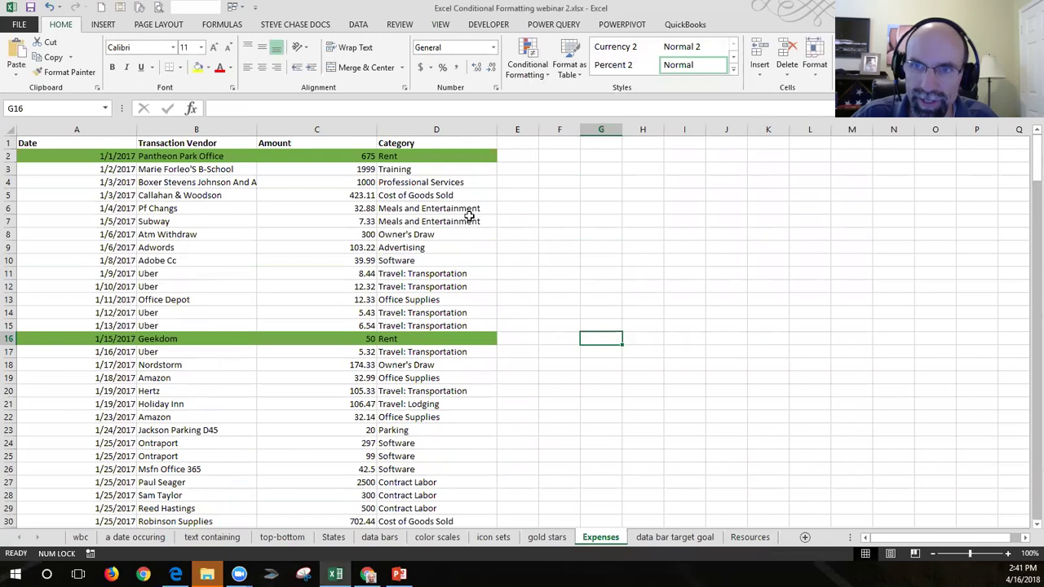
- Check the Category column cells the rule evaluates, and undo the green row highlighting rule
click(420, 156)
click(420, 169)
click(421, 181)
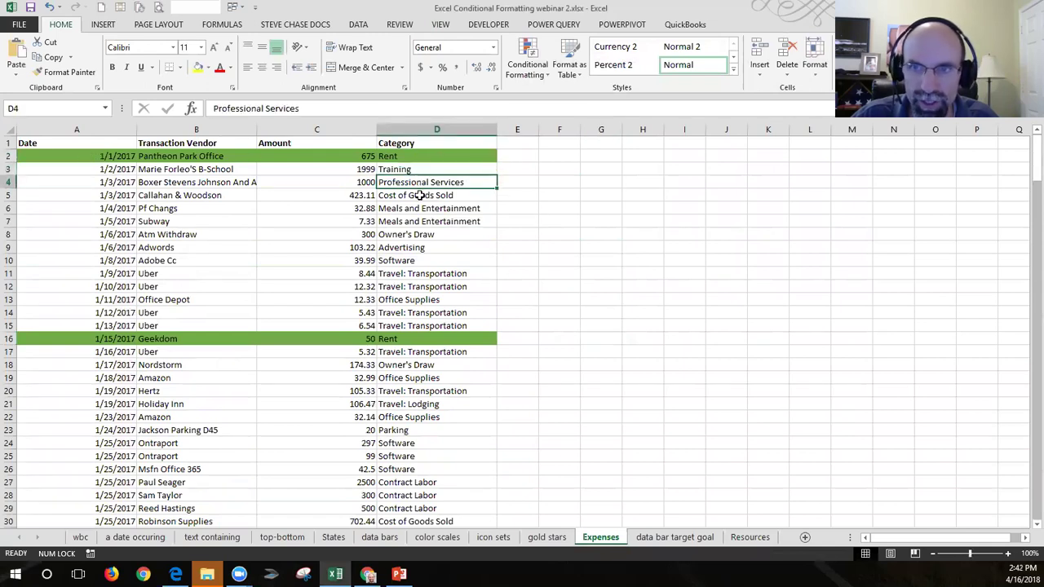
click(424, 195)
click(427, 156)
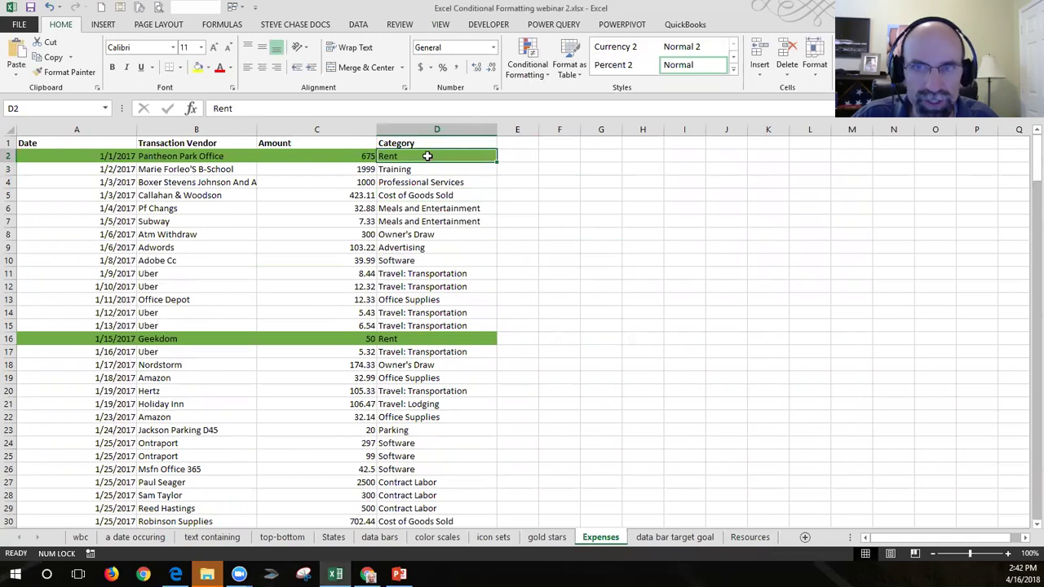
click(428, 129)
click(428, 170)
click(425, 195)
click(436, 273)
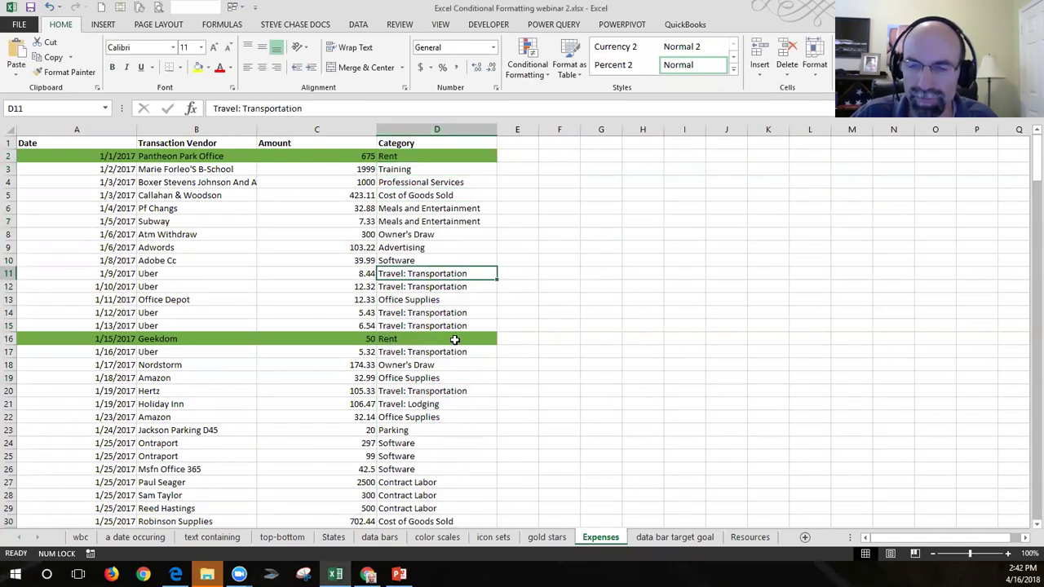
click(50, 7)
- Copy the category values in D2:D243 into column O starting at O1, and widen column O slightly
drag(417, 248, 408, 234)
drag(407, 155, 420, 503)
right_click(423, 231)
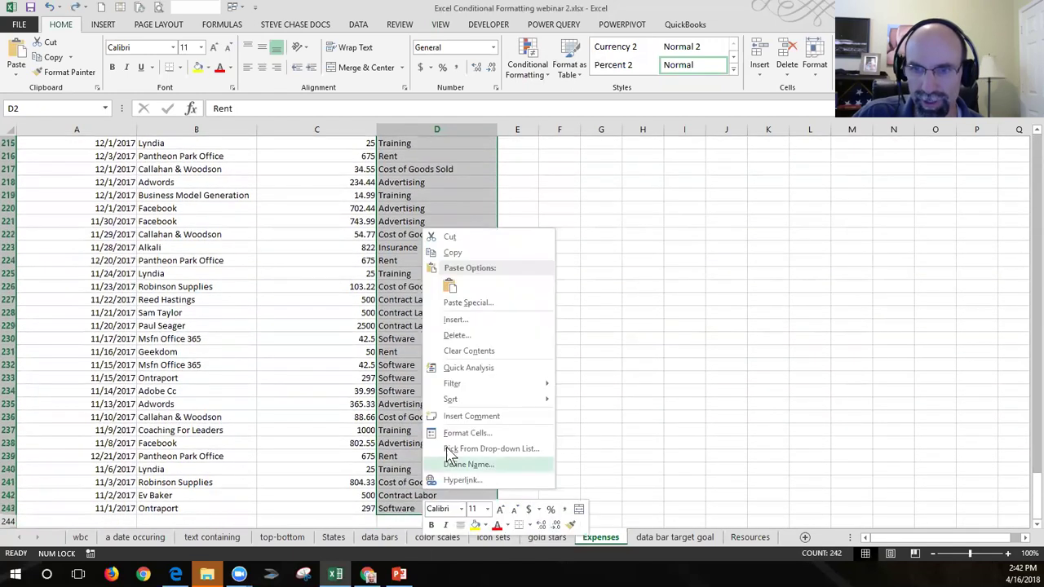
click(459, 256)
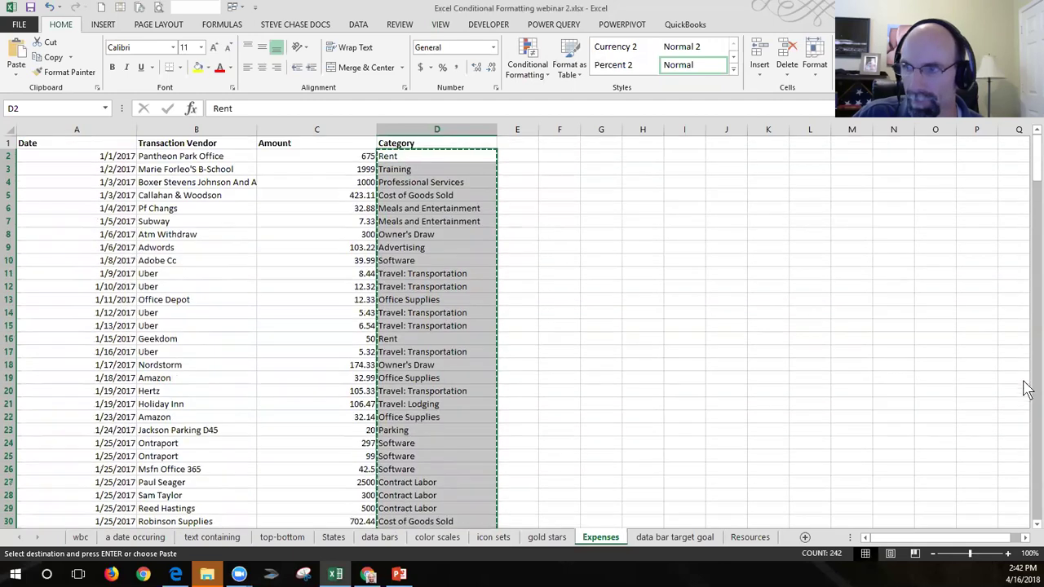
click(930, 146)
right_click(930, 147)
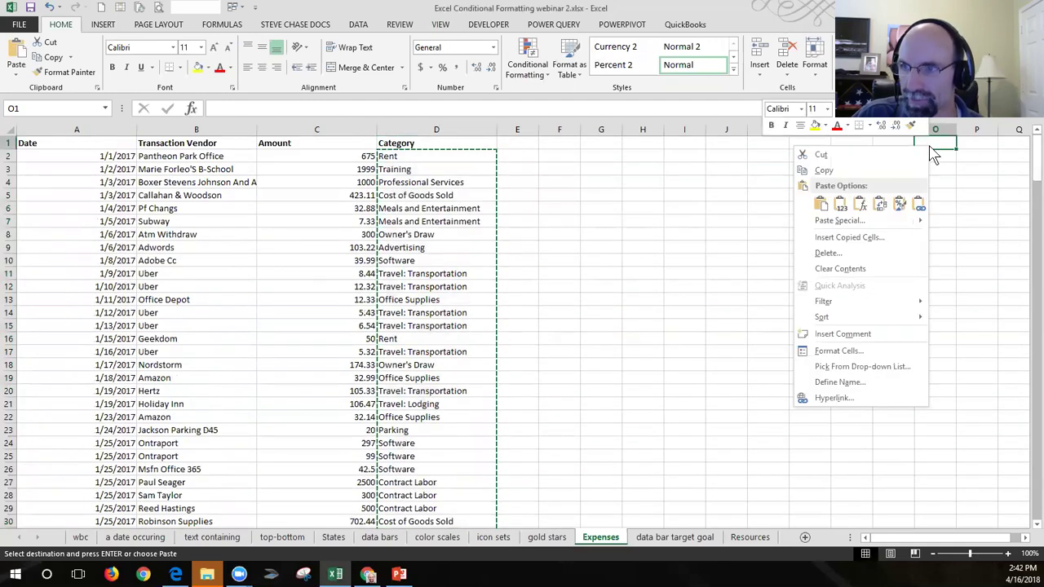
click(824, 201)
drag(956, 130, 976, 130)
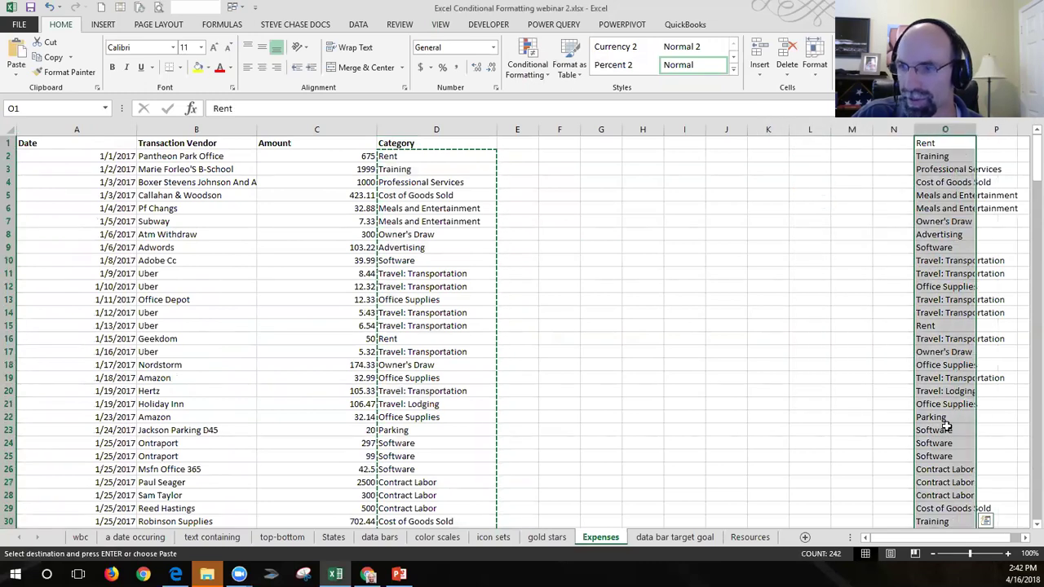
- Remove the duplicate values from the copied category list in column O, treating the data as having no headers
click(1026, 537)
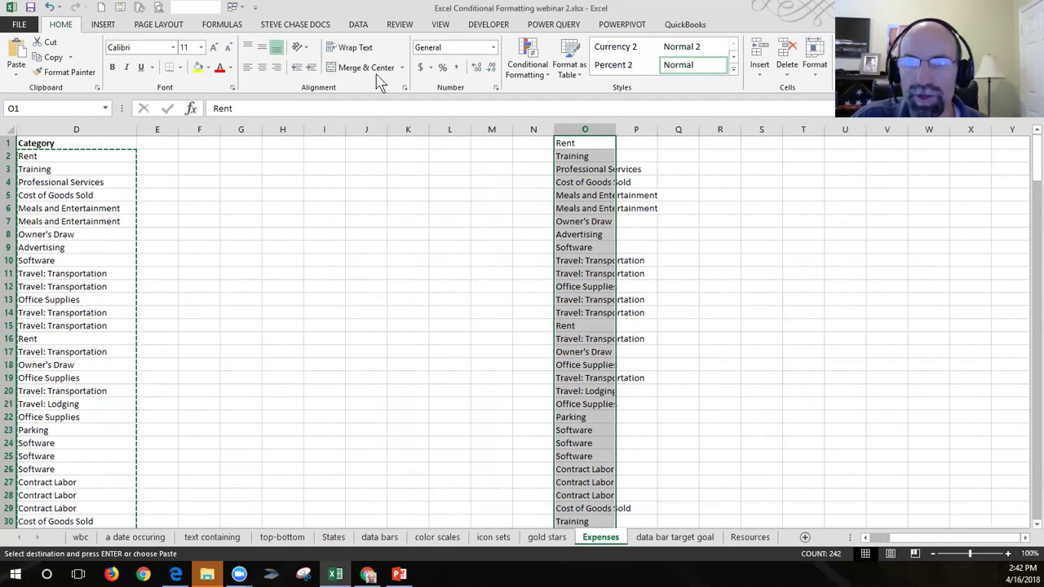
click(363, 25)
click(500, 63)
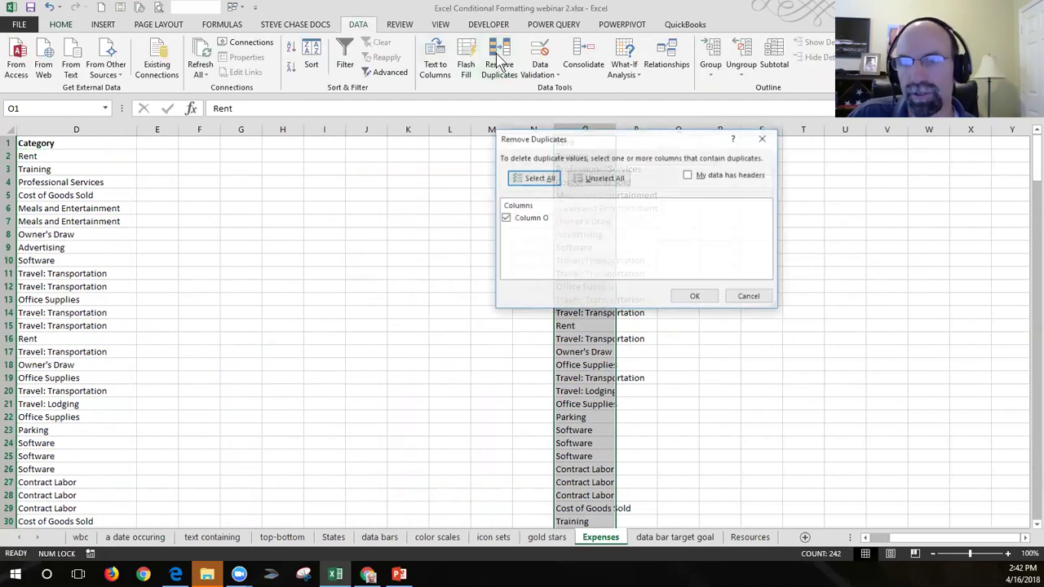
click(705, 300)
click(523, 320)
- Sort the category list in column O from A to Z and widen the column to fit the longest entry
click(568, 235)
right_click(570, 237)
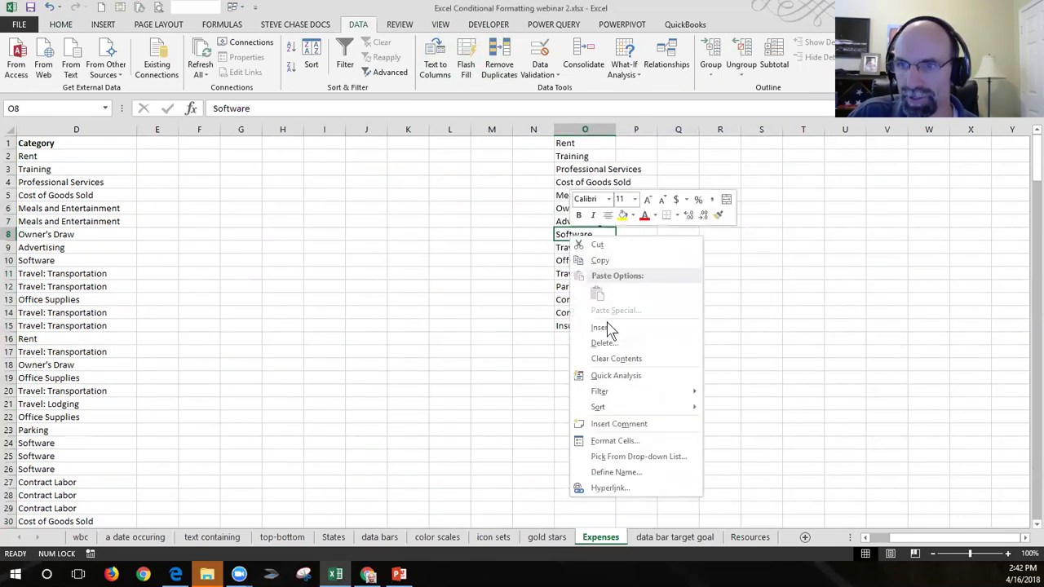
mouse_move(617, 411)
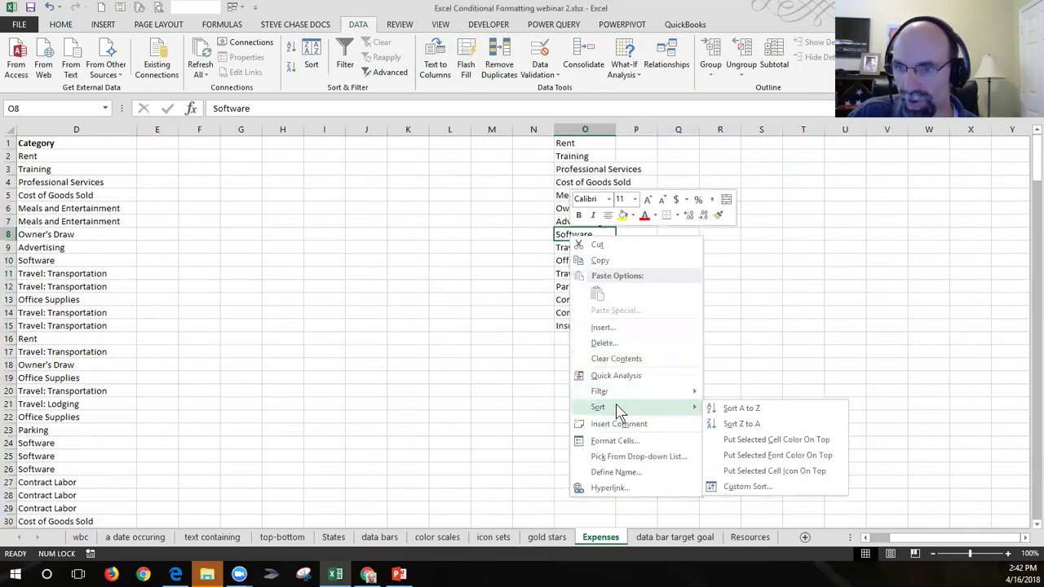
click(746, 408)
drag(616, 129, 665, 129)
drag(624, 324, 596, 142)
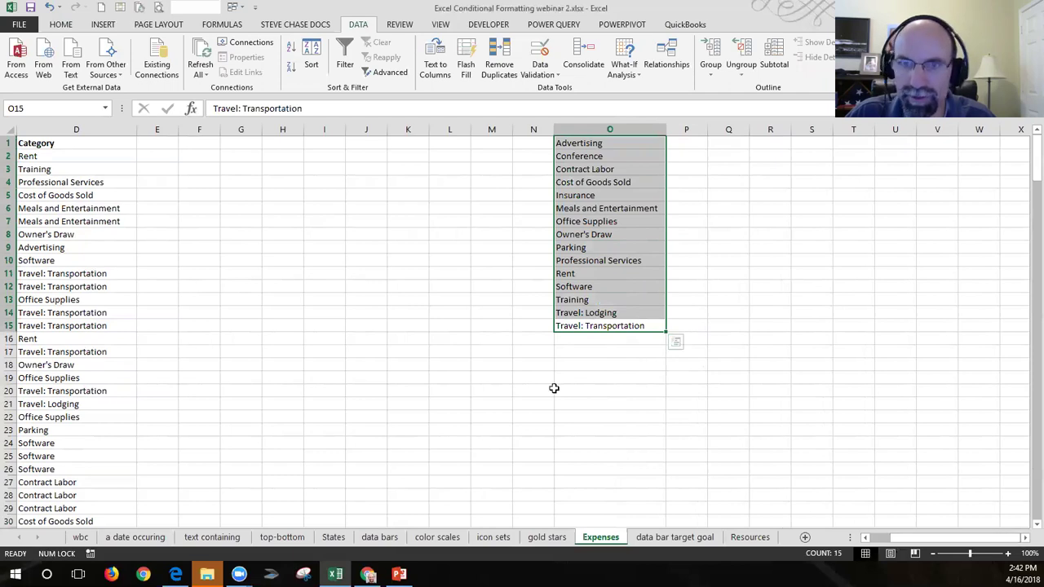
- Enter the heading "List" in cell G1 and widen column G to fit the category names
click(250, 145)
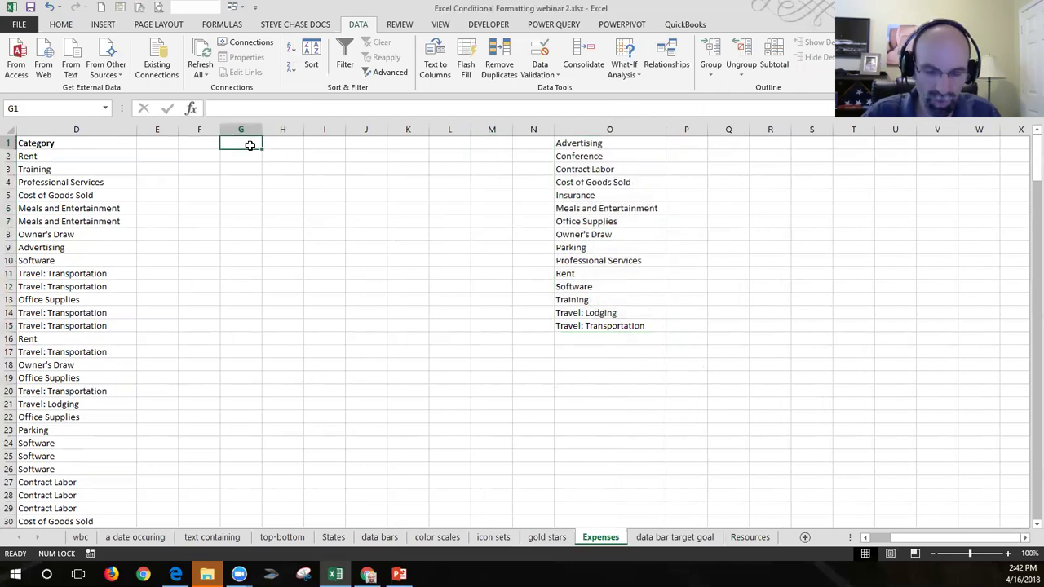
text(List)
key(Return)
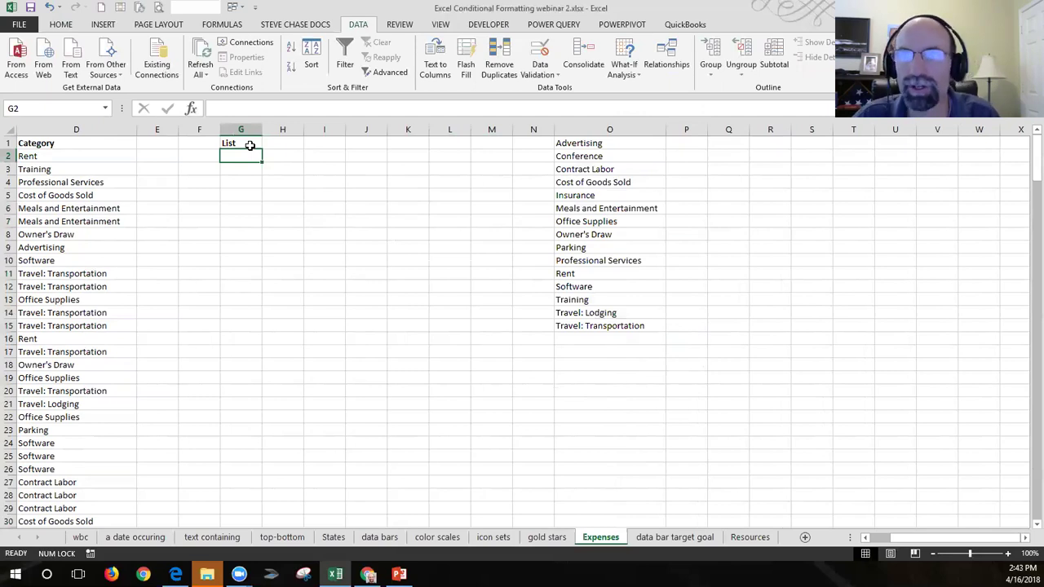
drag(261, 130, 344, 130)
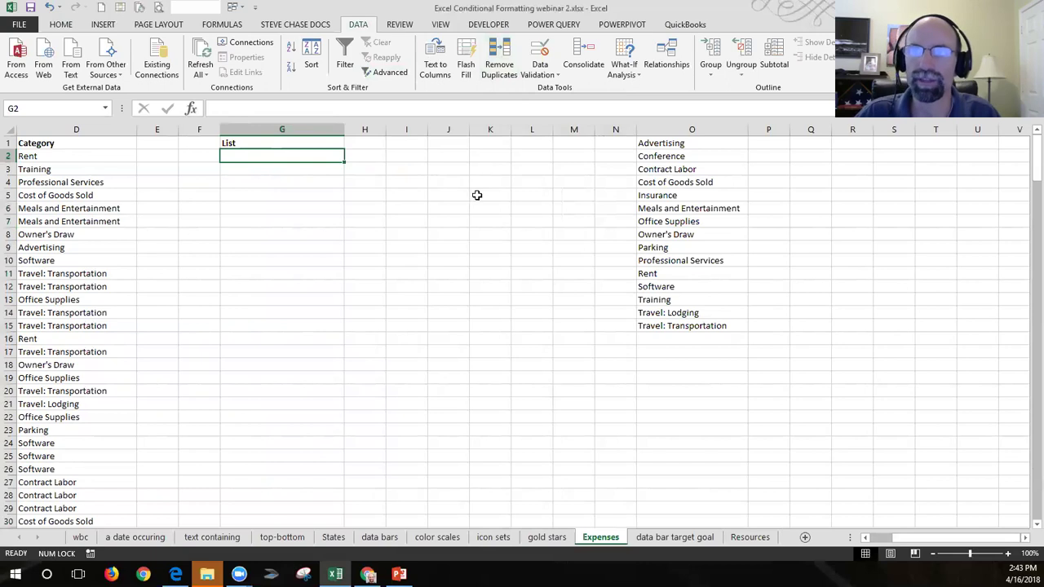
- Add list data validation with an in-cell dropdown to cell G2, using =$O$1:$O$15 as the source
click(538, 72)
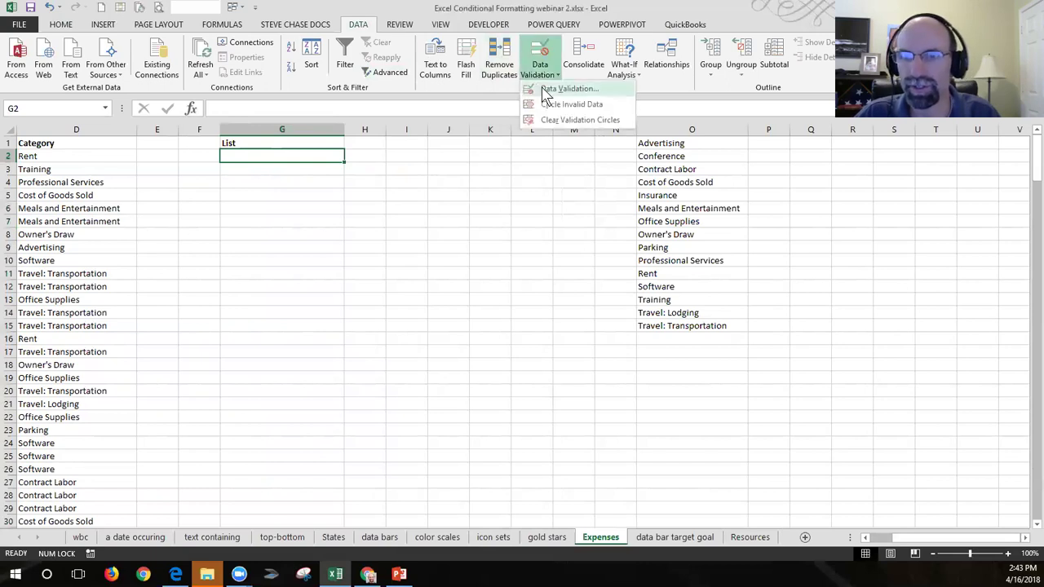
click(545, 88)
click(620, 184)
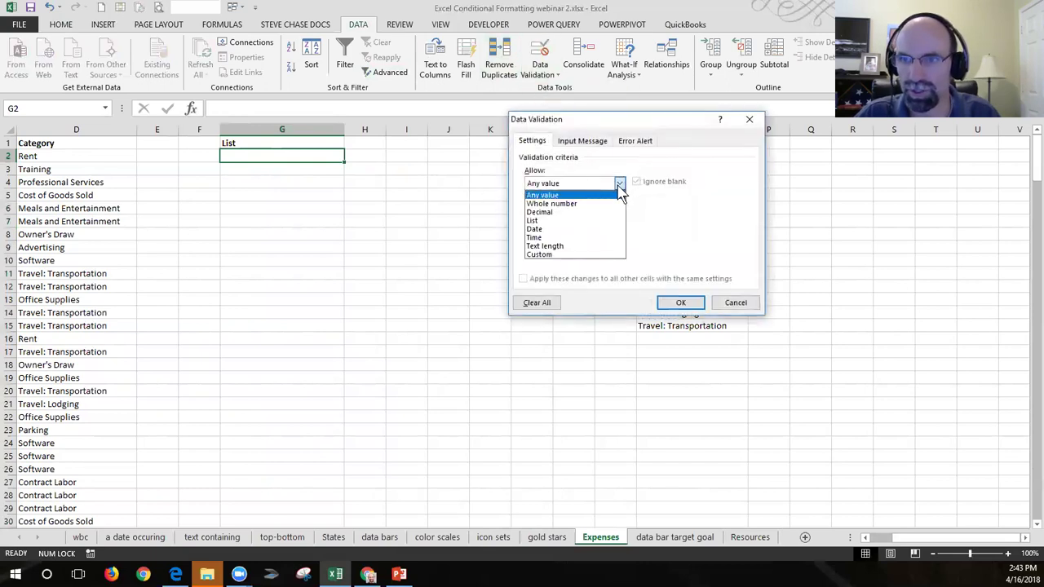
click(575, 222)
drag(582, 127, 388, 129)
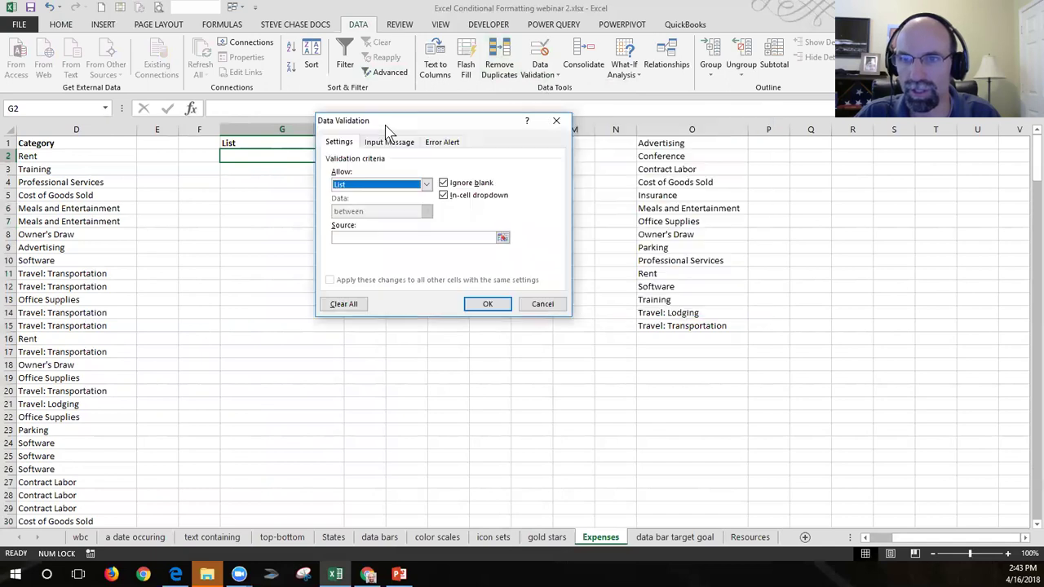
click(369, 236)
drag(662, 144, 683, 329)
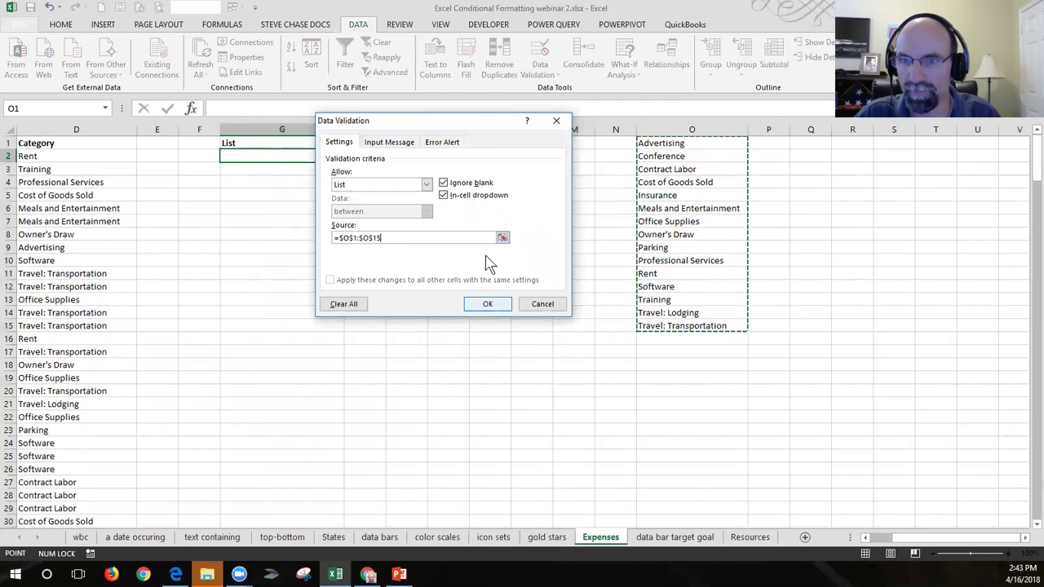
click(487, 303)
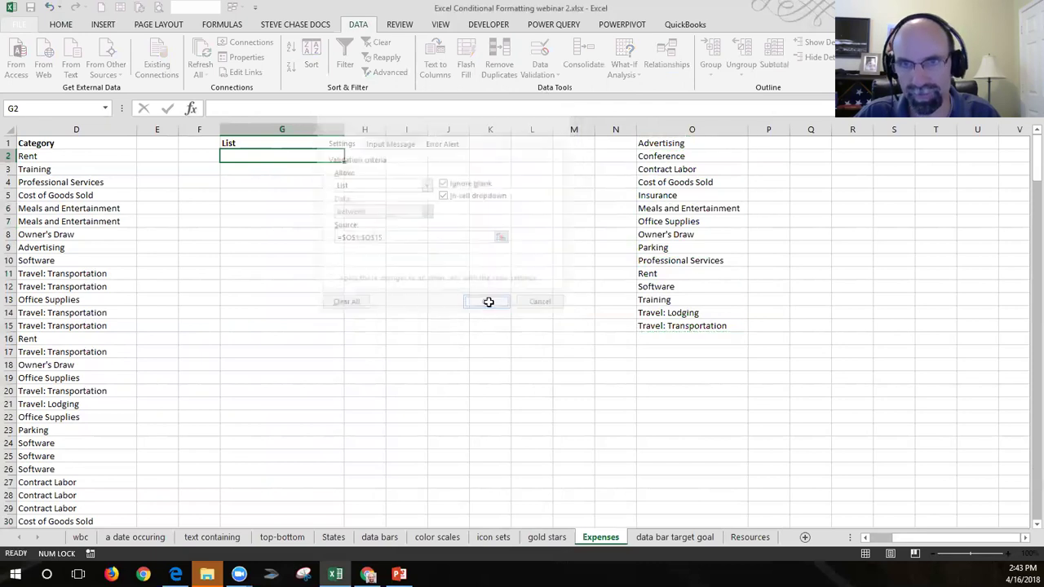
- Choose Rent from the dropdown list in cell G2 and return to the expense data
click(350, 155)
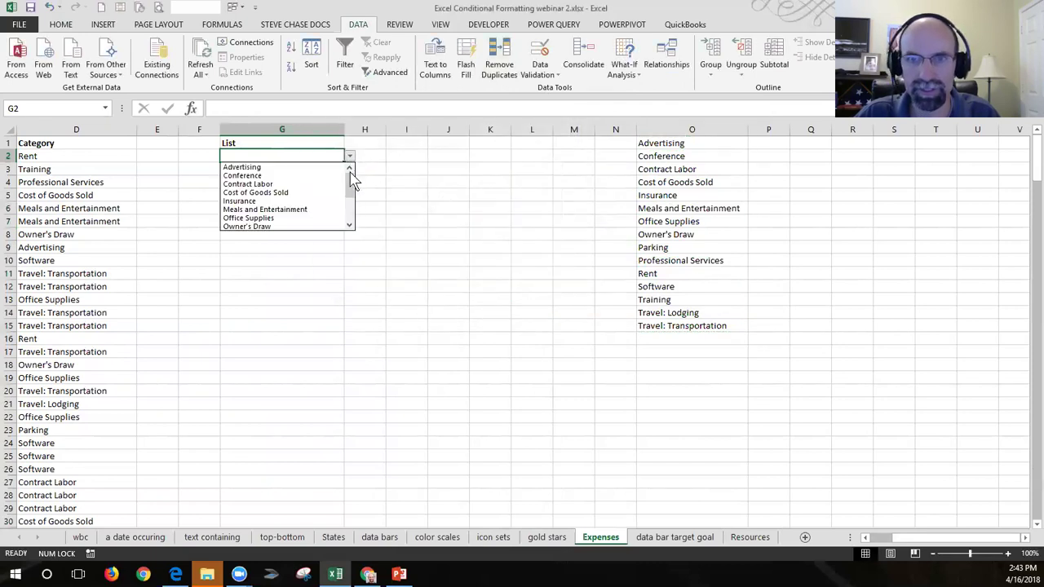
mouse_move(350, 193)
mouse_down()
mouse_move(349, 216)
mouse_move(350, 181)
mouse_move(349, 205)
mouse_up()
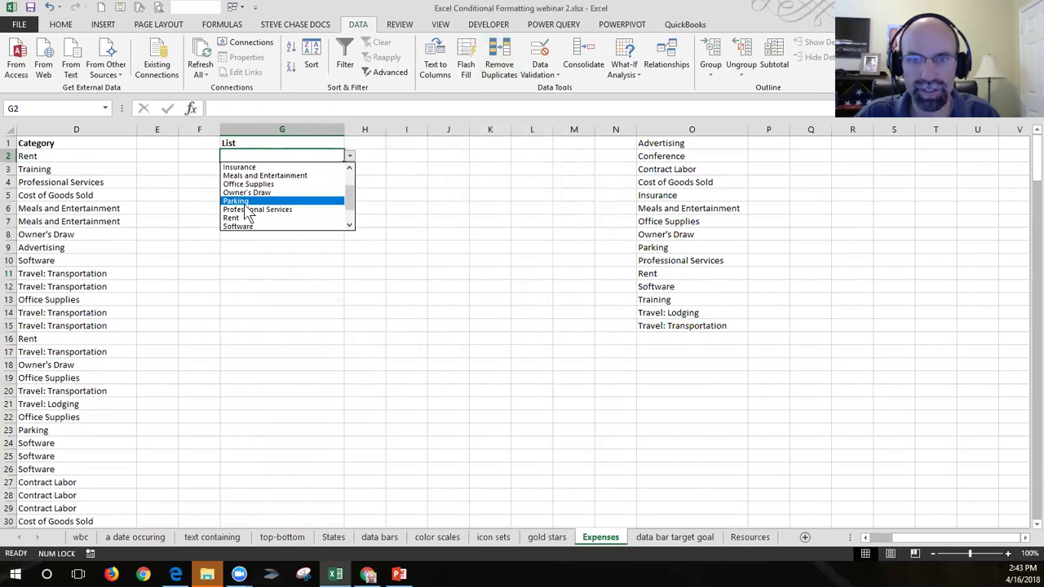
click(240, 217)
click(334, 195)
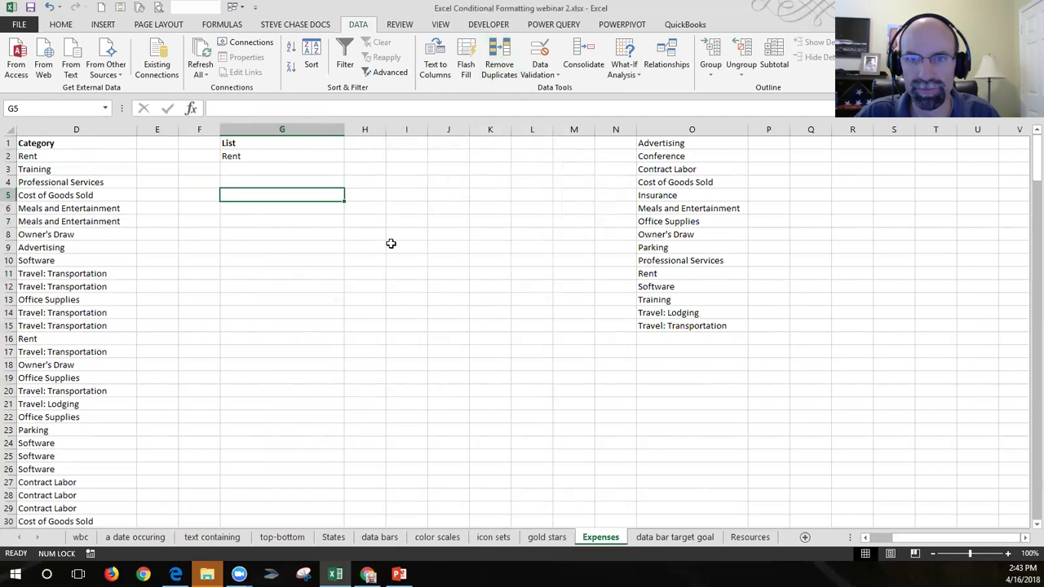
drag(970, 538, 877, 540)
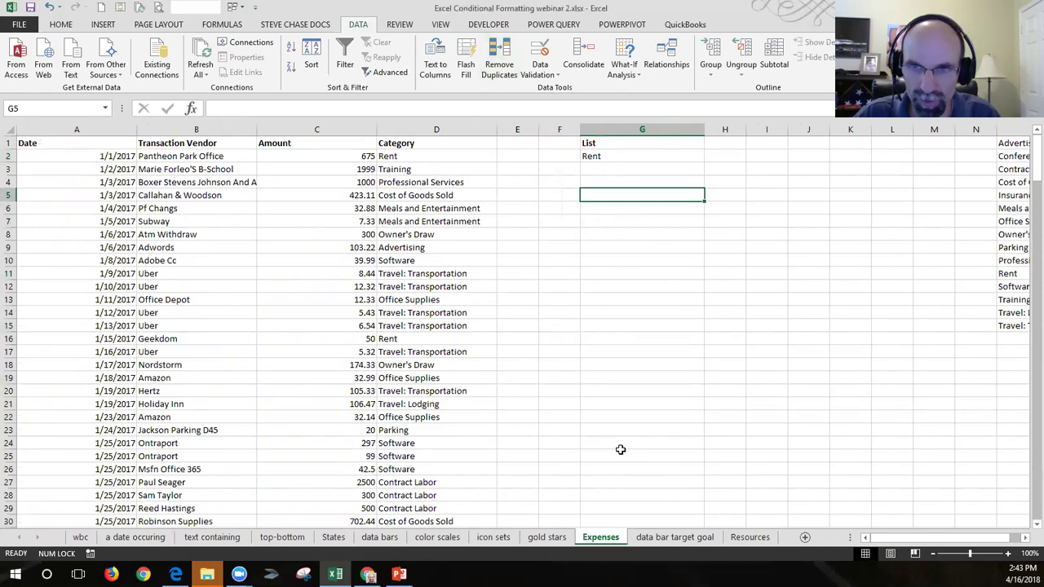
- Choose Software from the dropdown list in cell G2
click(608, 156)
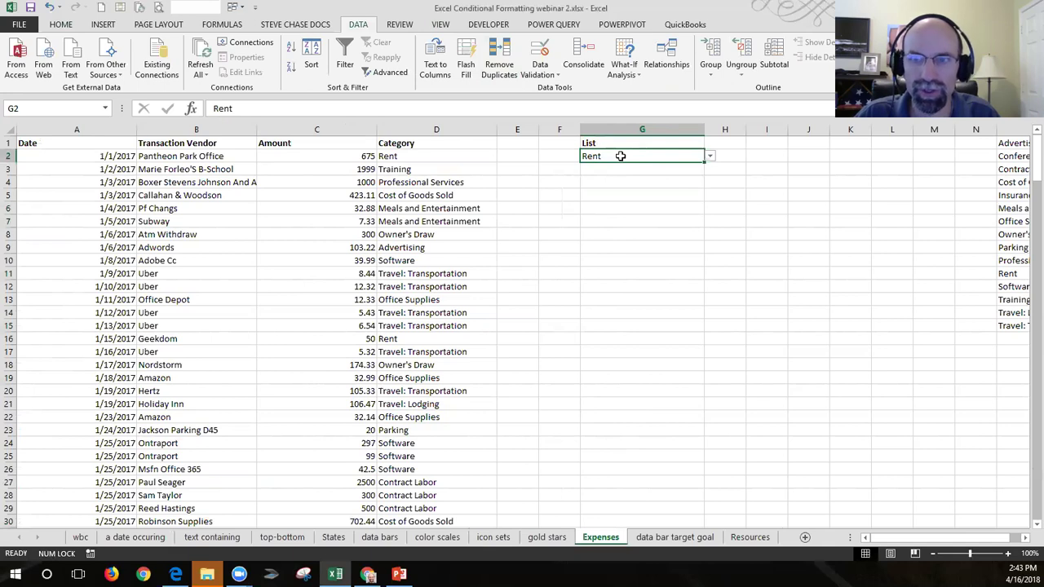
click(710, 158)
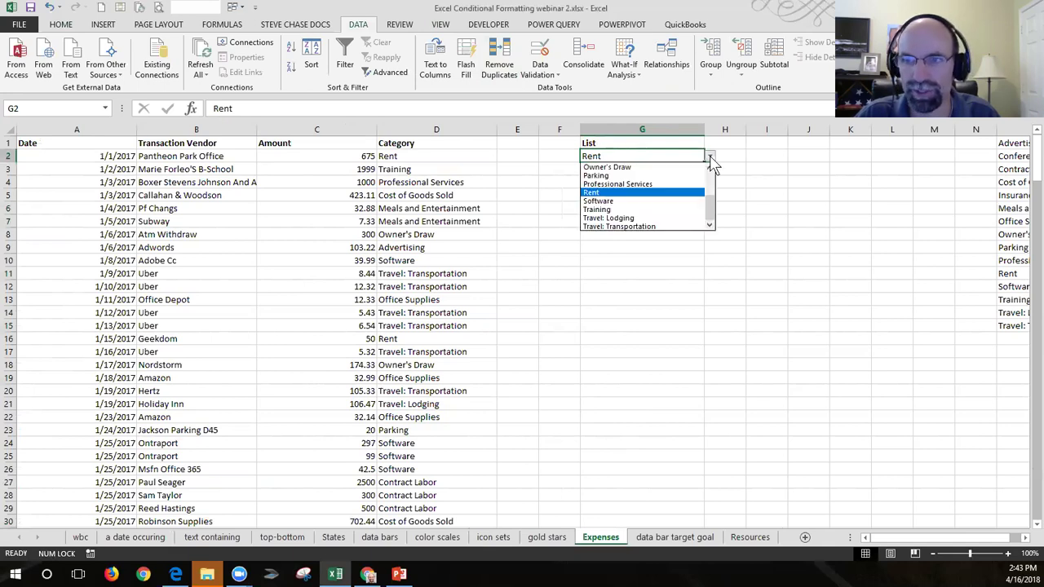
click(660, 200)
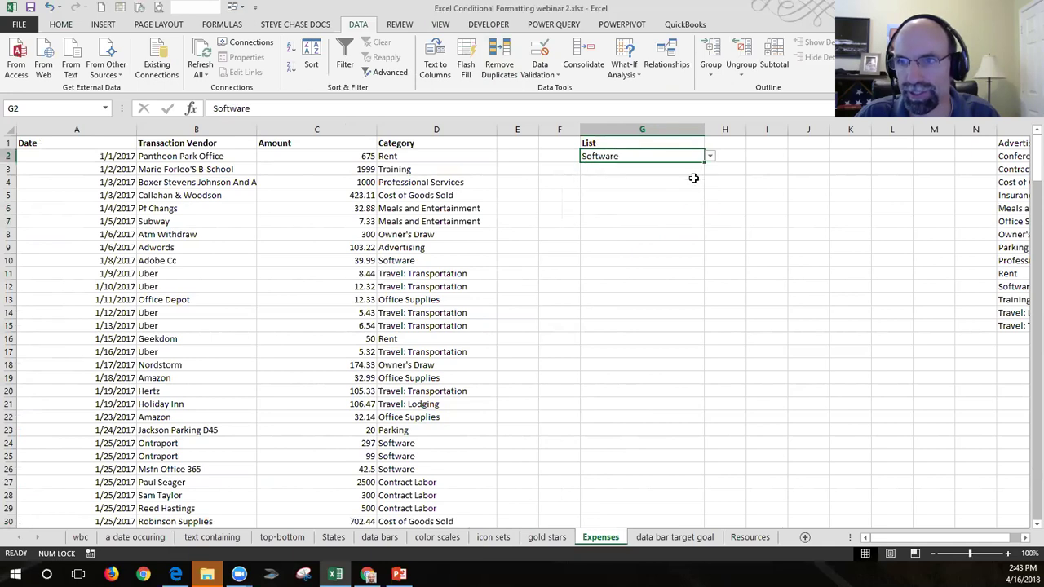
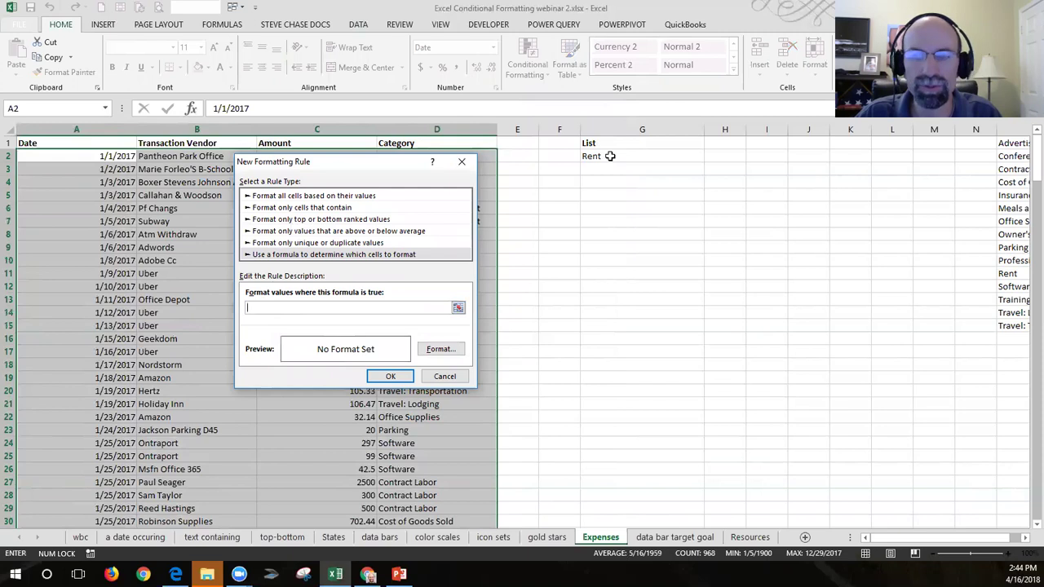
- Enter =$G$2=$D2 as the formatting rule's formula, with the row of the column D reference left relative
click(610, 155)
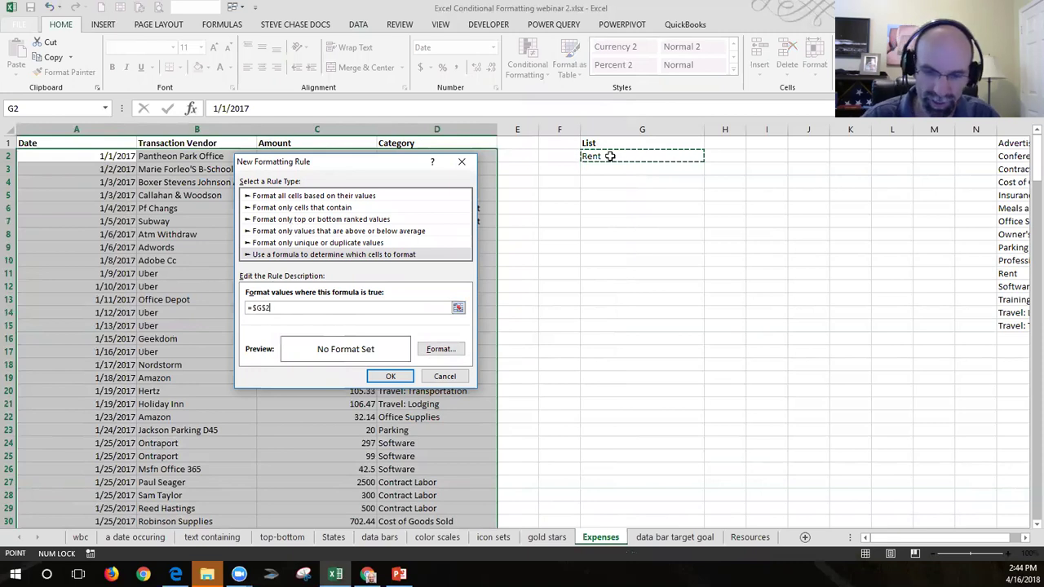
text(=)
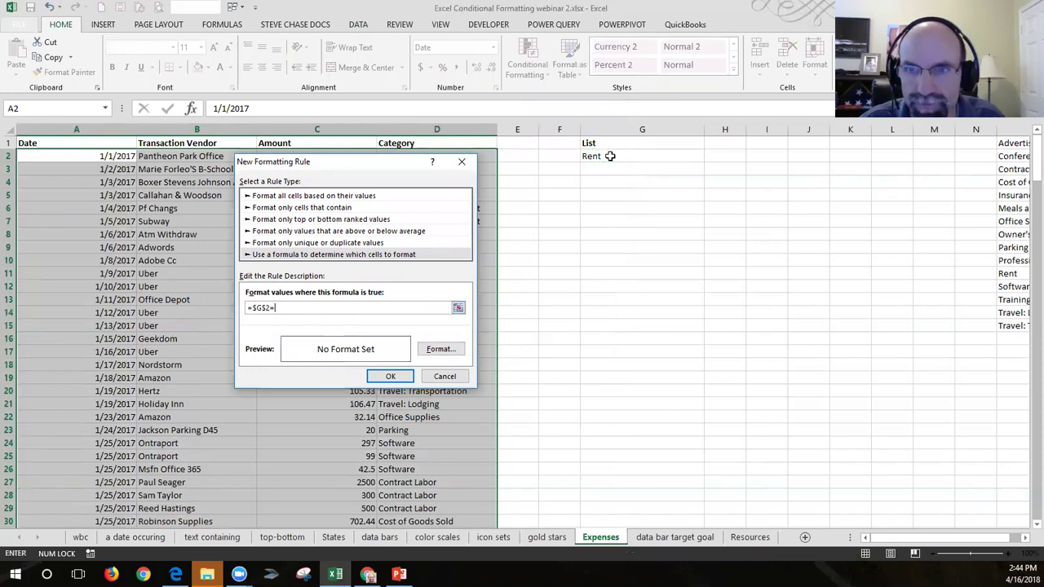
drag(402, 162, 326, 195)
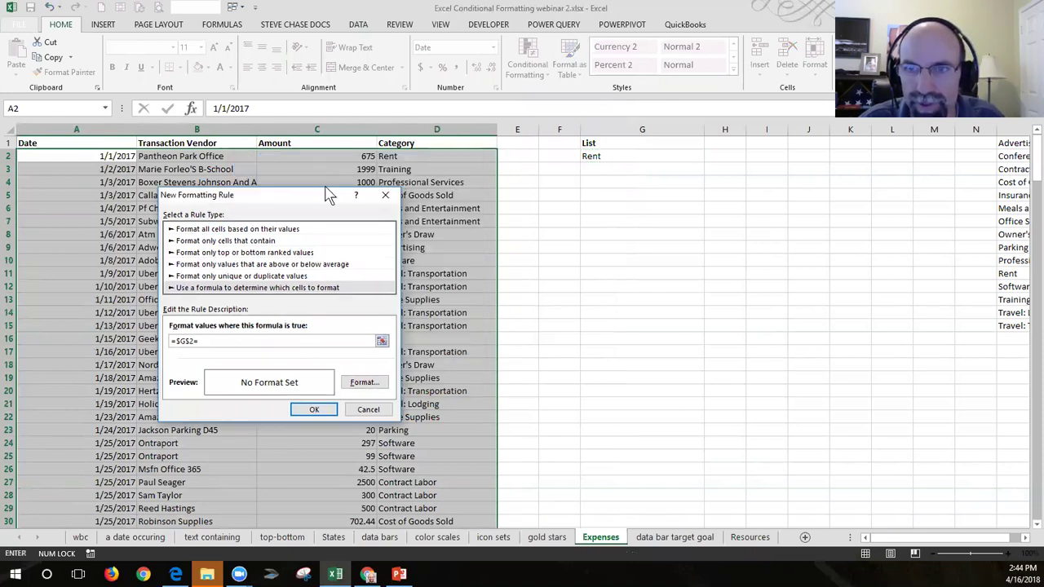
click(393, 156)
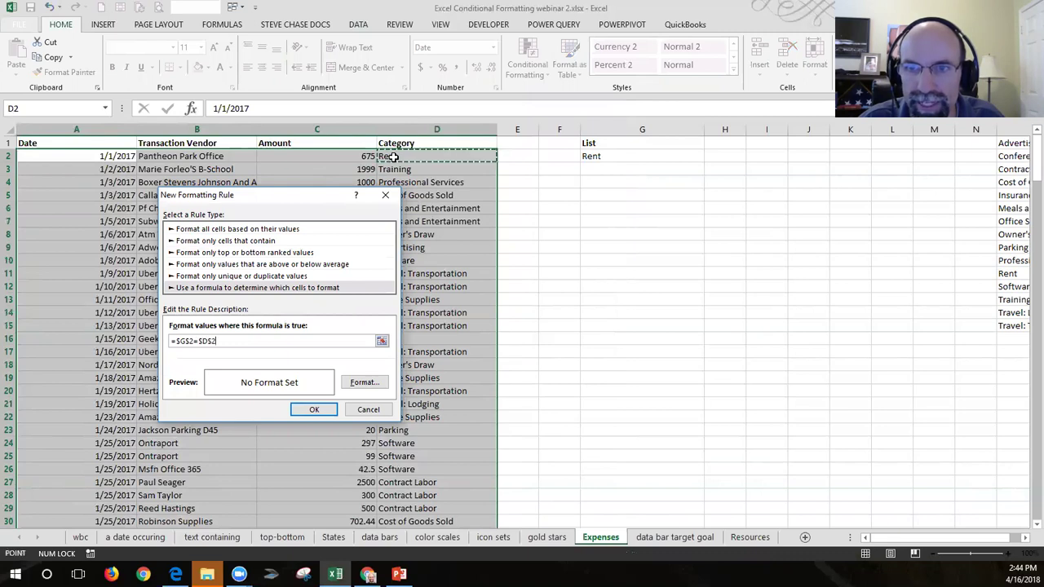
click(210, 340)
key(BackSpace)
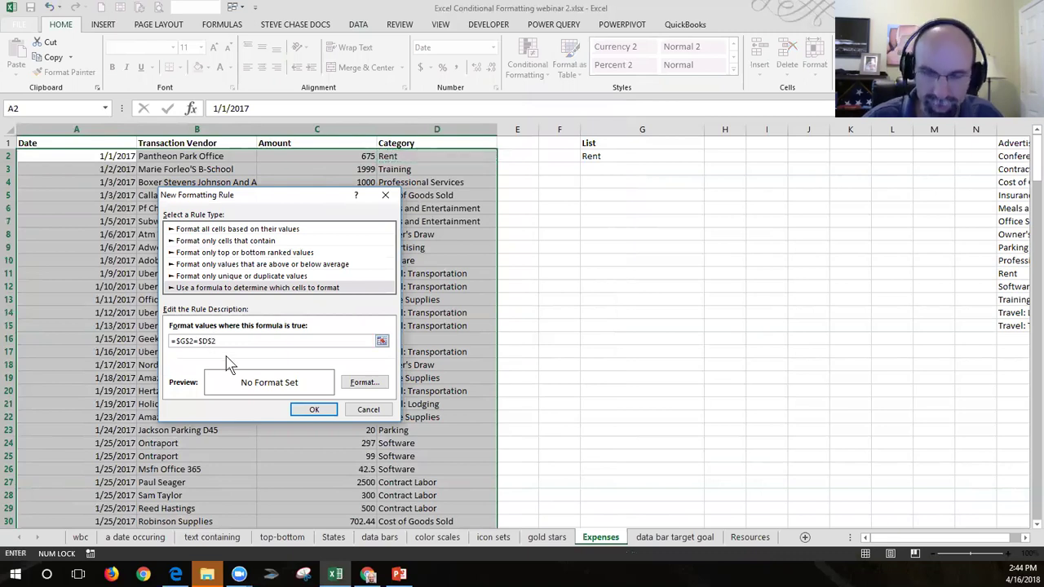
key(BackSpace)
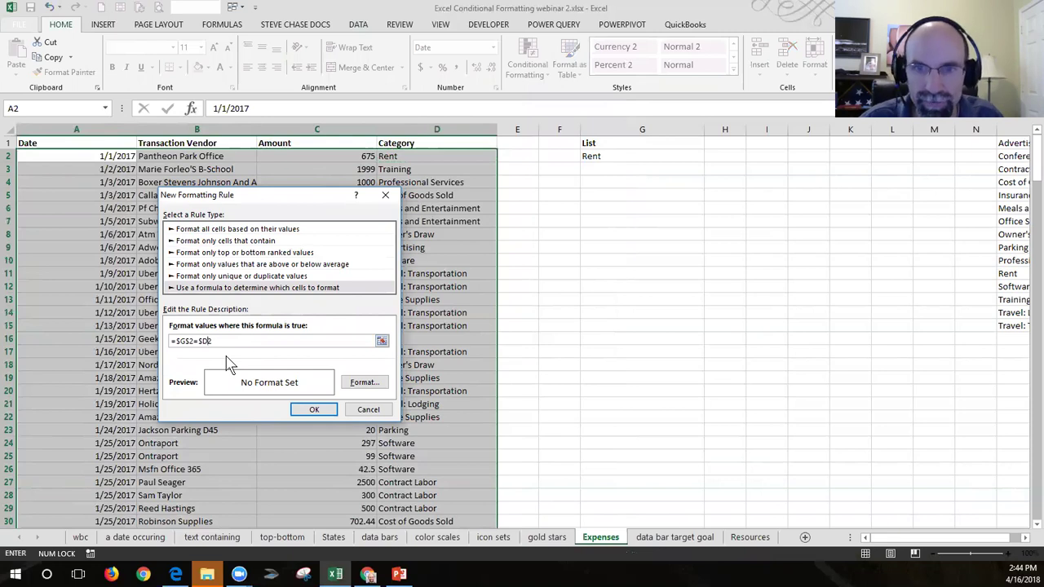
- Give the rule a green background fill, apply it to the expense data and deselect the range
click(375, 387)
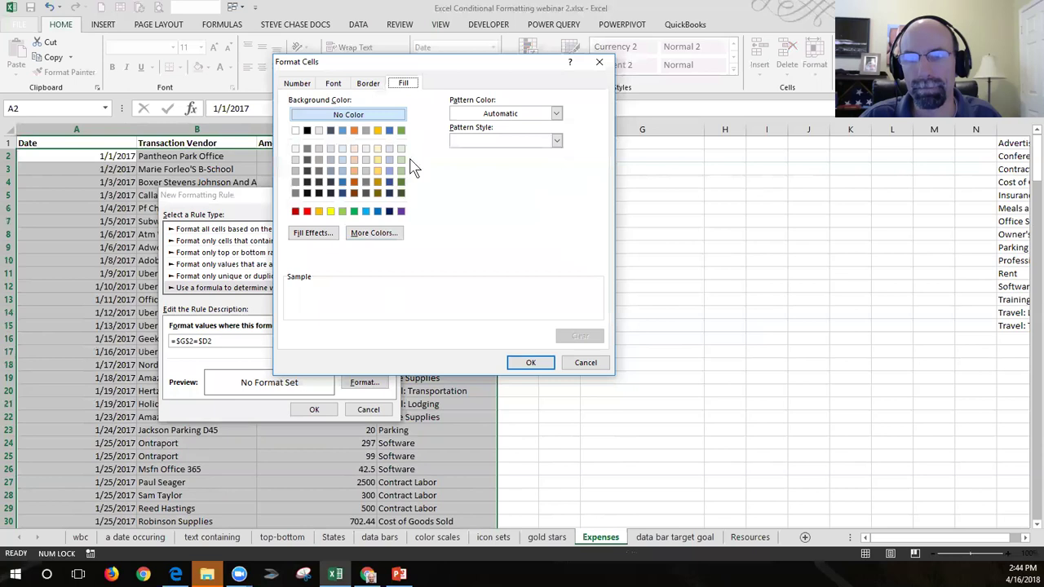
click(400, 130)
click(530, 363)
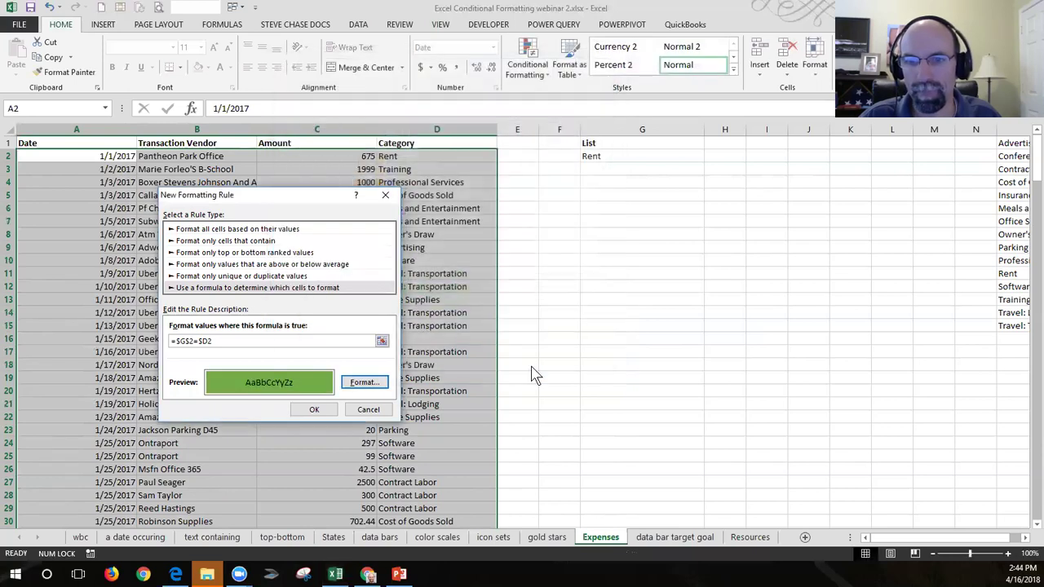
click(314, 412)
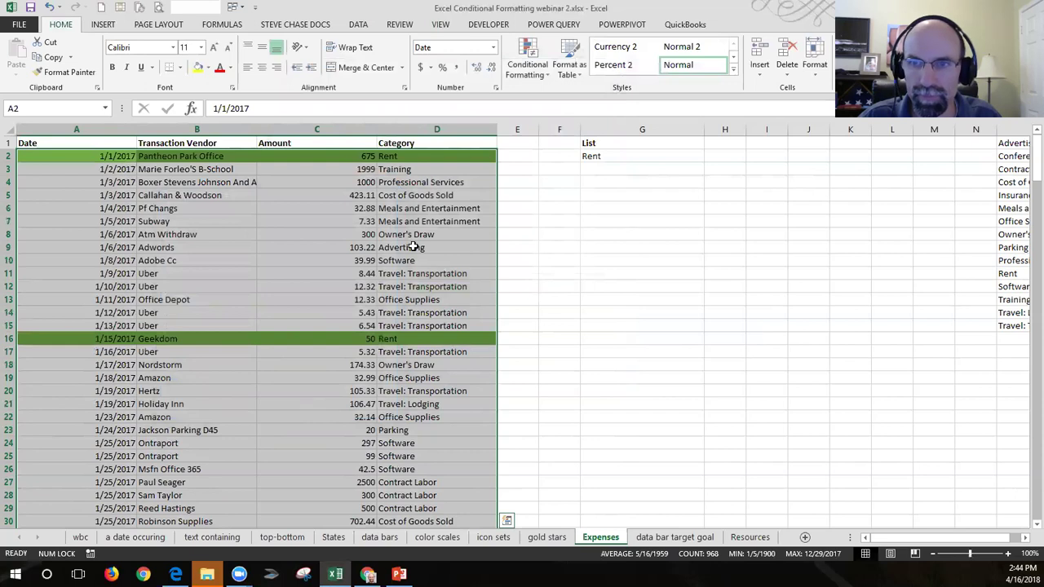
click(413, 247)
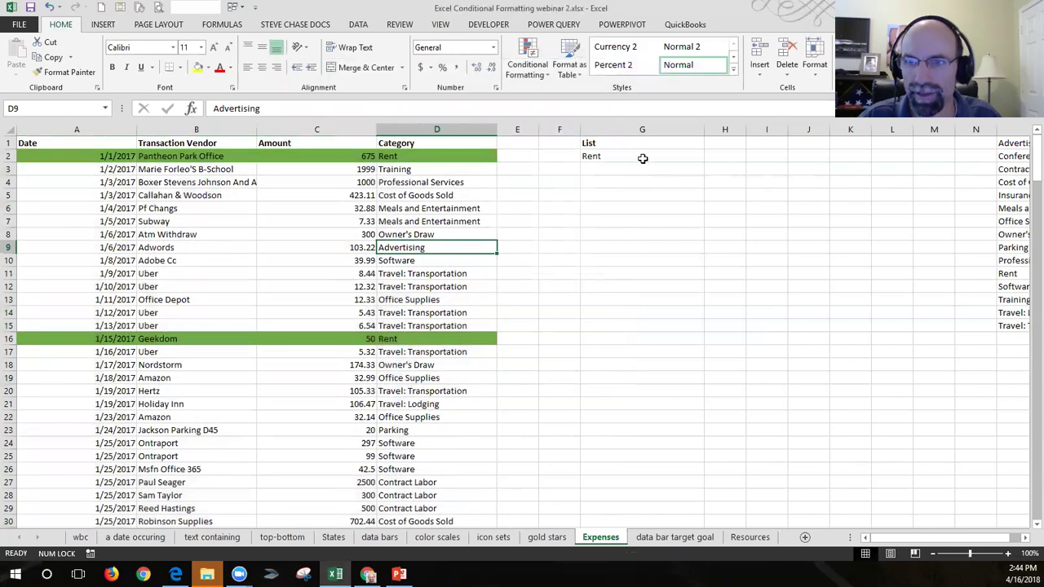
- Narrow column G slightly and choose Software from the dropdown in G2 to test the row highlighting down the sheet
click(642, 155)
double_click(703, 128)
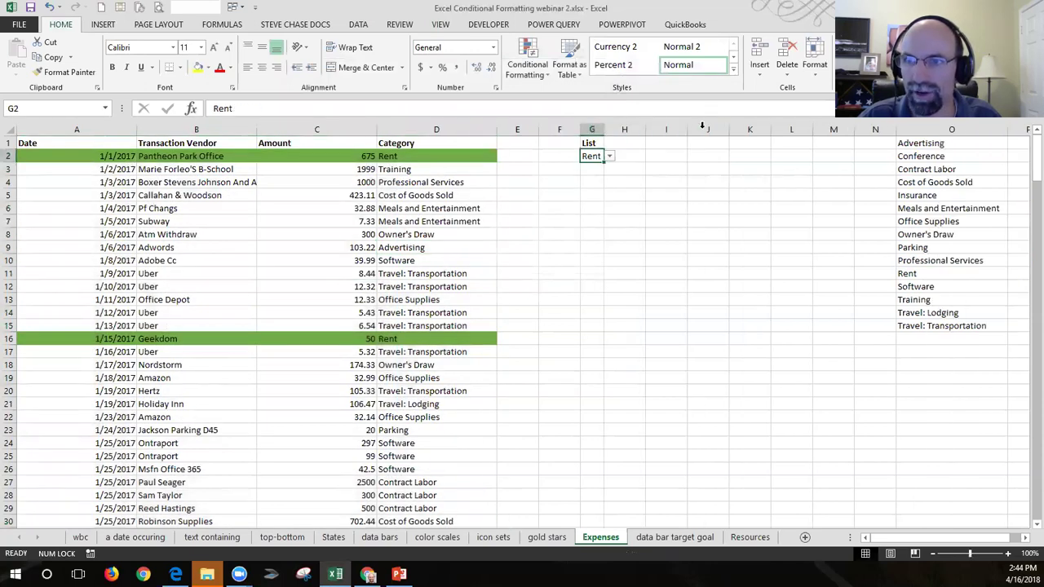
drag(605, 130, 675, 131)
click(682, 156)
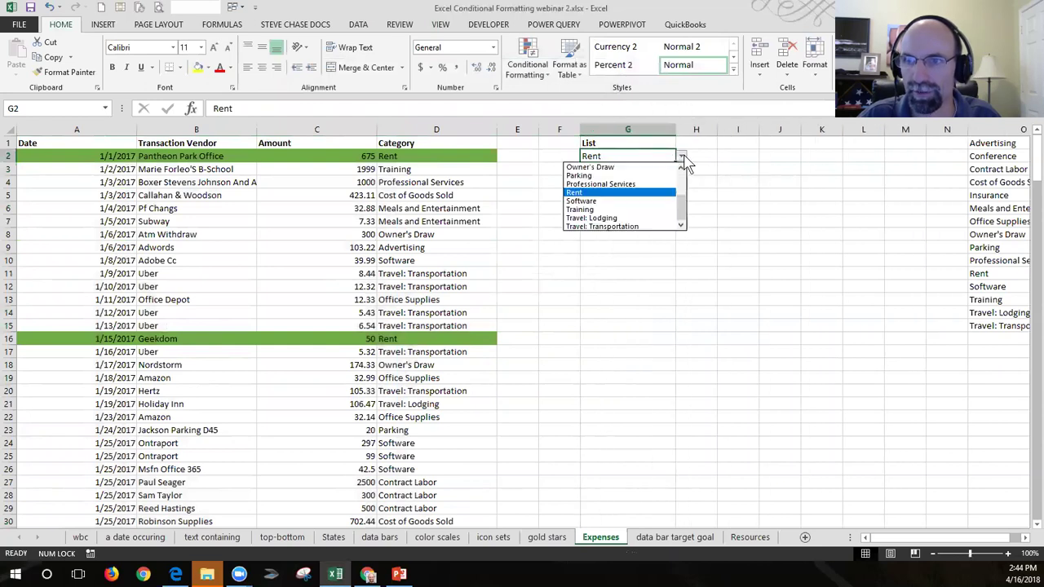
click(621, 201)
scroll(592, 343, down, 8)
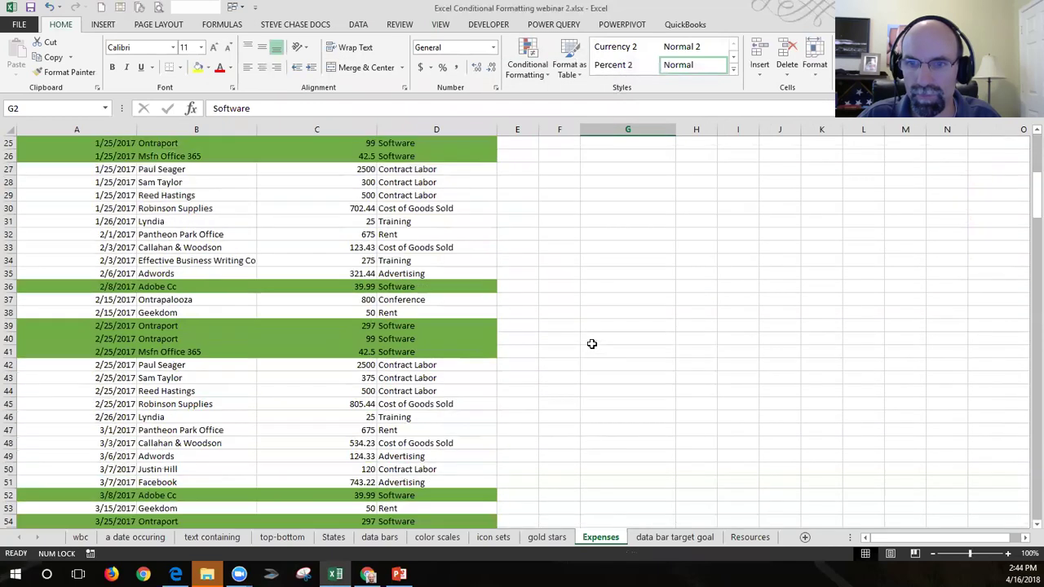
scroll(592, 344, down, 8)
scroll(593, 343, up, 15)
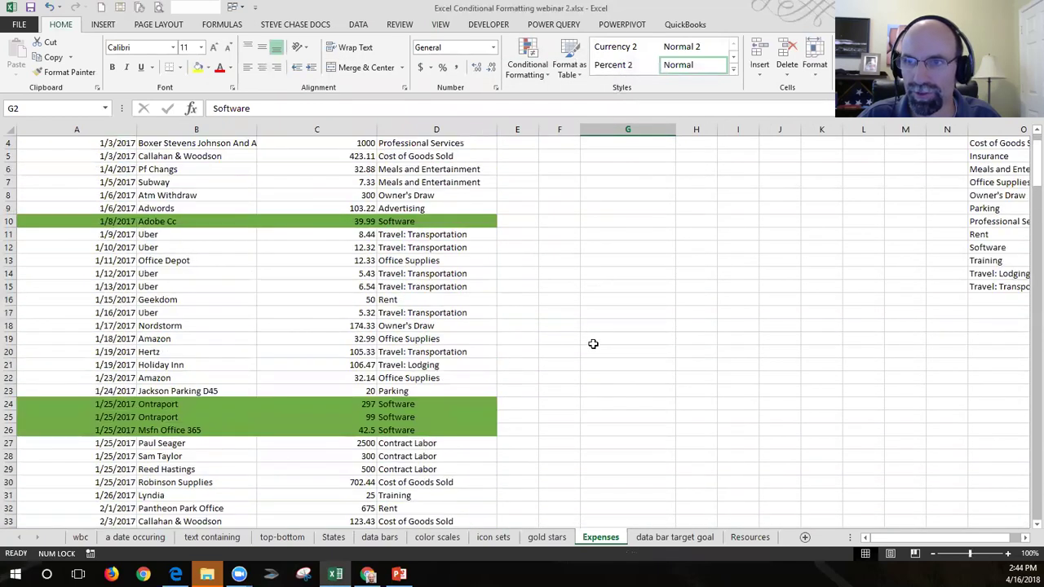
scroll(593, 344, up, 1)
- Choose Training from the dropdown in G2 and check the highlighted rows throughout the expense data
click(681, 155)
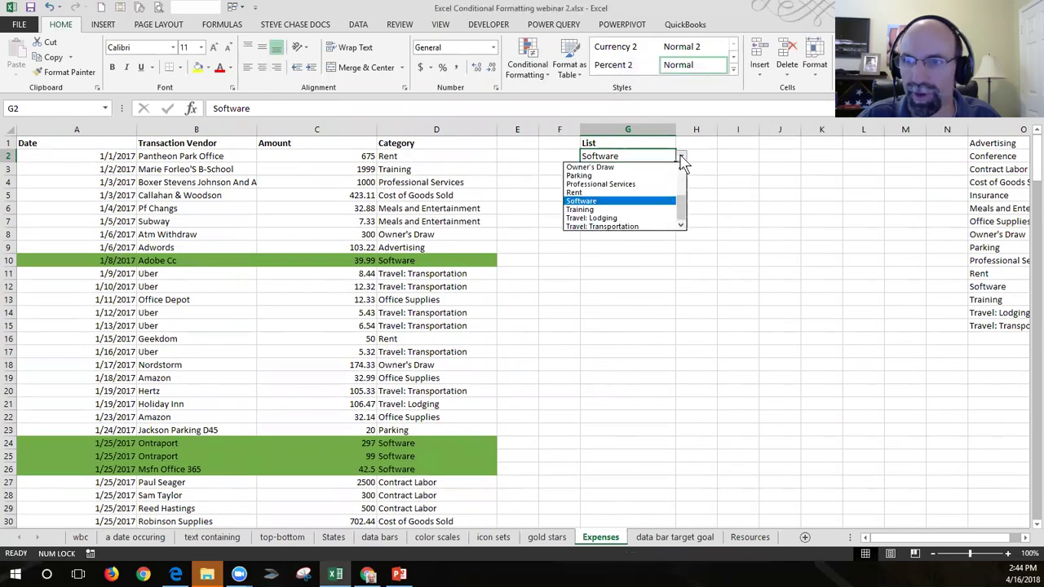
click(652, 214)
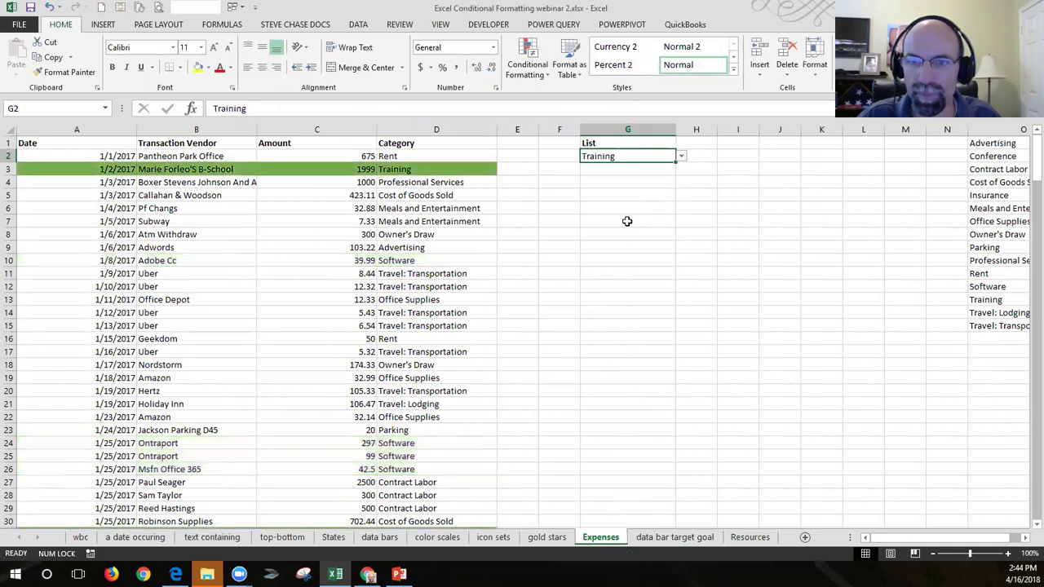
scroll(503, 357, down, 7)
scroll(503, 356, down, 8)
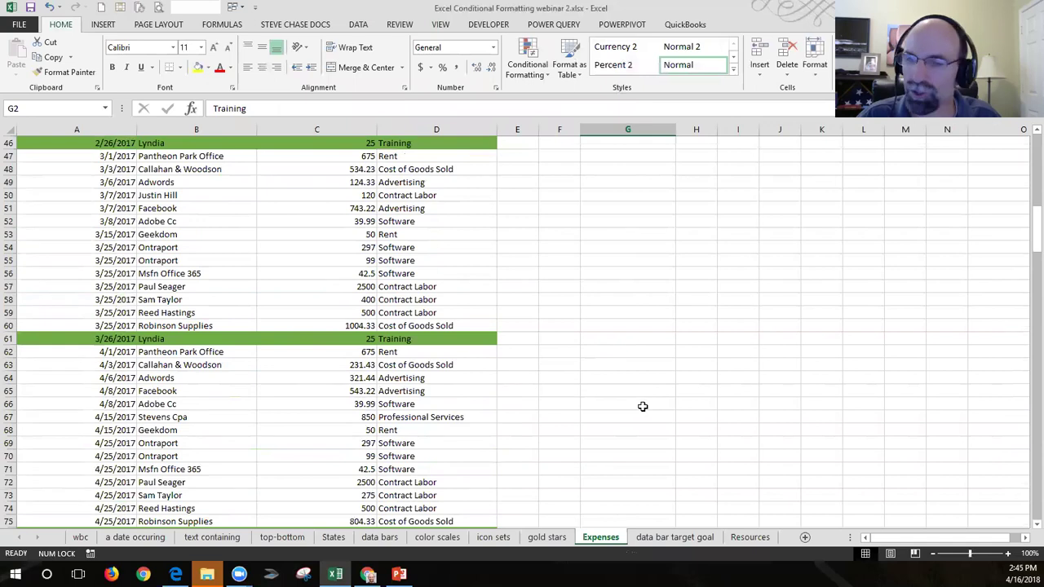
scroll(644, 403, up, 9)
scroll(643, 406, up, 6)
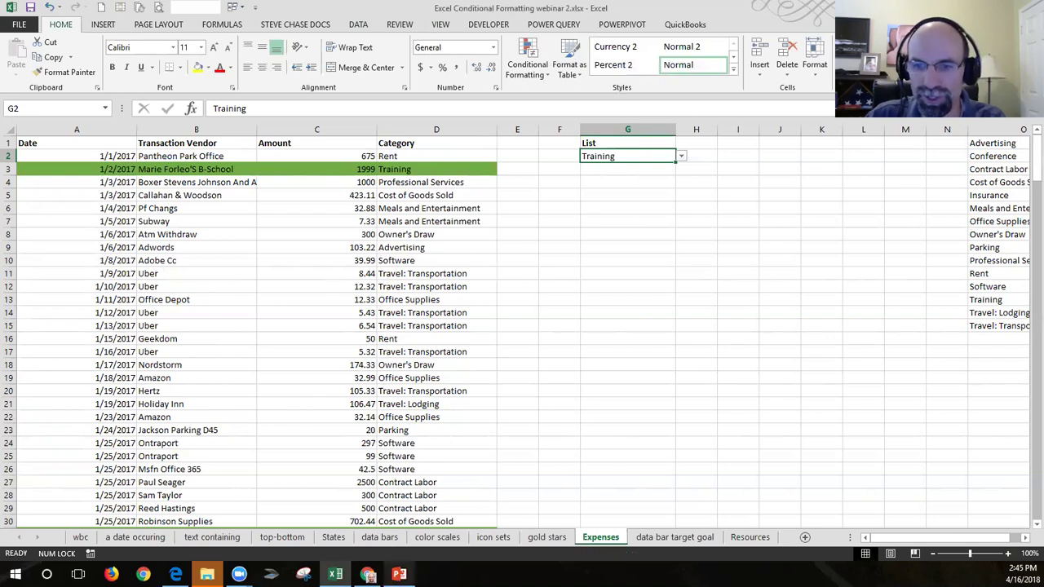
- Switch to the PowerPoint slide show with the Resources slide
mouse_move(399, 574)
click(412, 539)
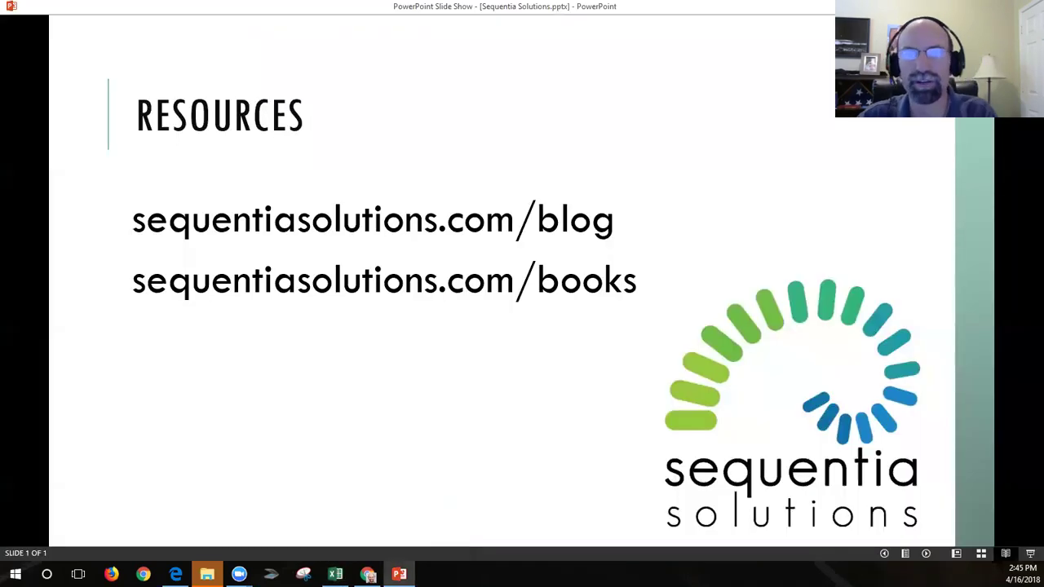